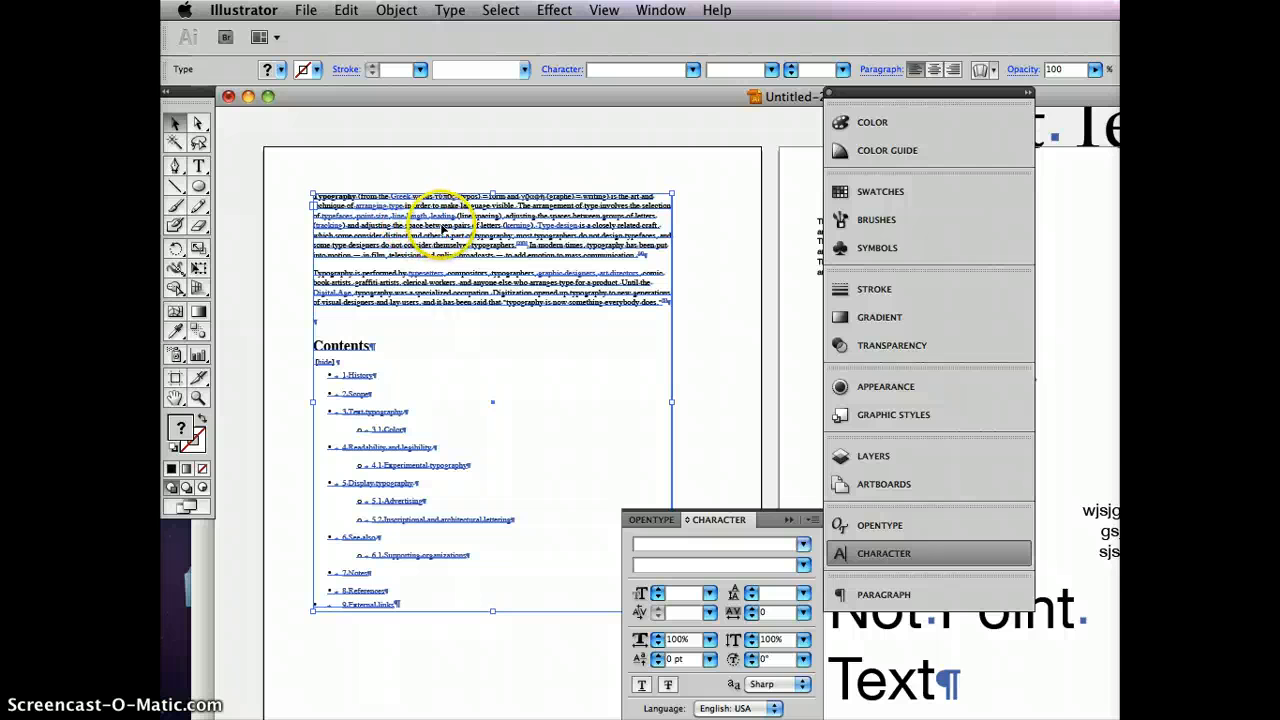
Step: Delete the word "between" from the first paragraph of the Typography text on the first artboard
{"action": "double_click", "coordinate": [443, 229]}
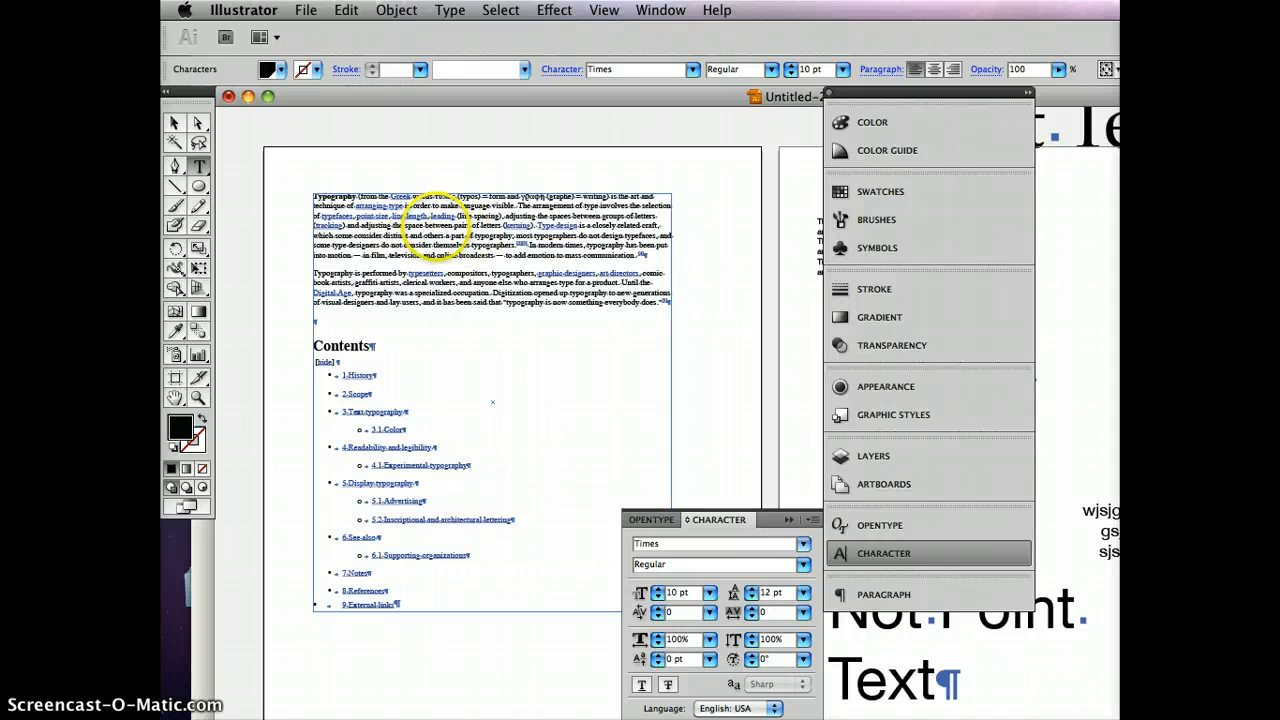
{"action": "double_click", "coordinate": [438, 225]}
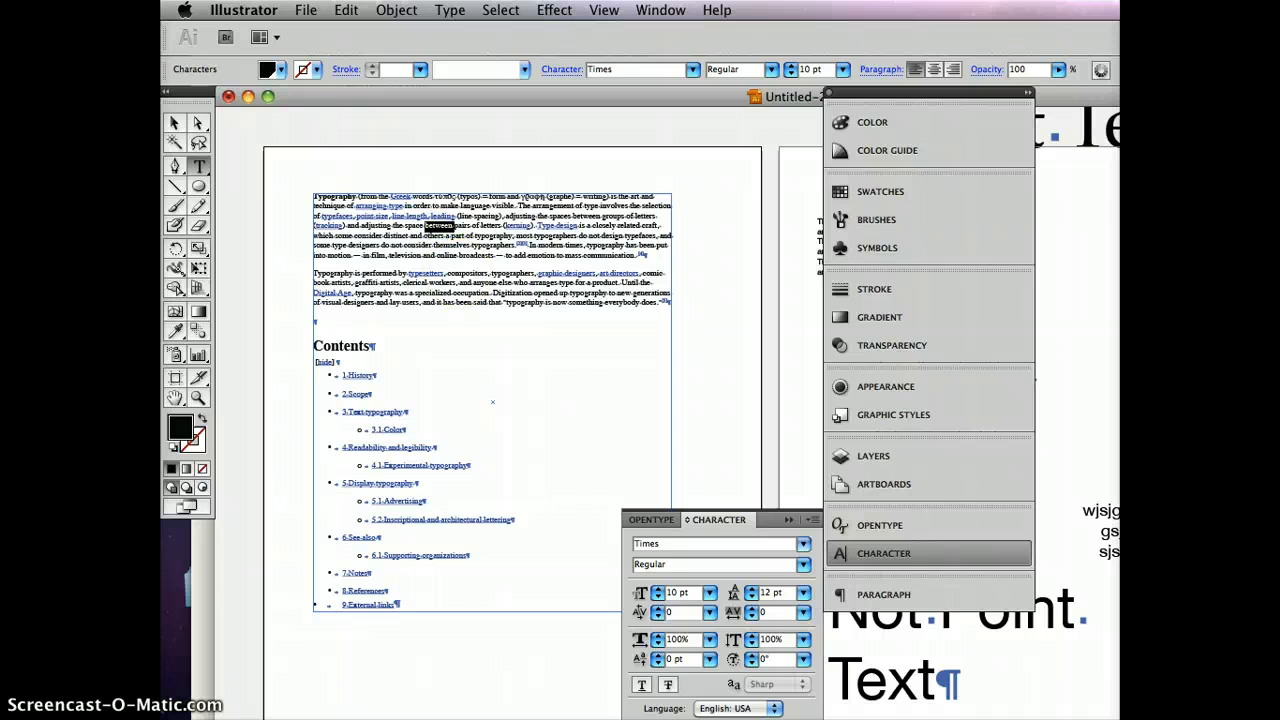
{"action": "key", "text": "BackSpace"}
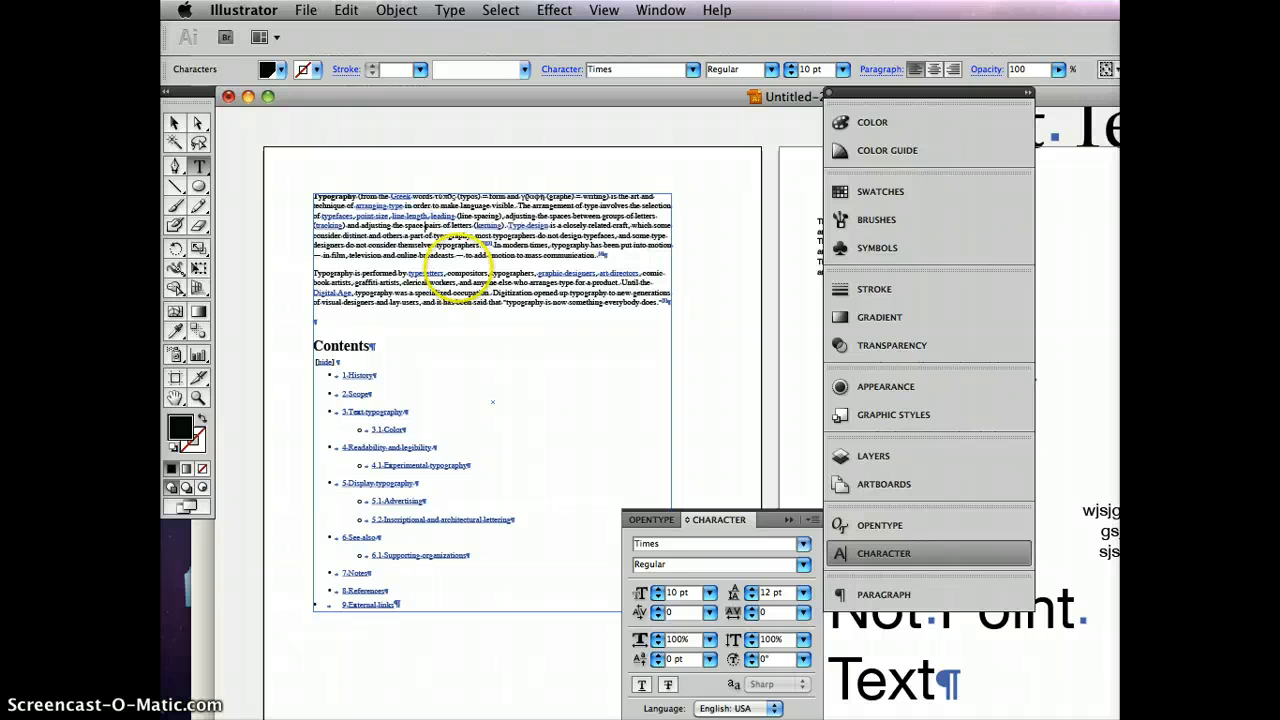
Step: Practise selecting a single word, the whole first paragraph, the whole second paragraph and all text in the Typography text frame
{"action": "double_click", "coordinate": [434, 226]}
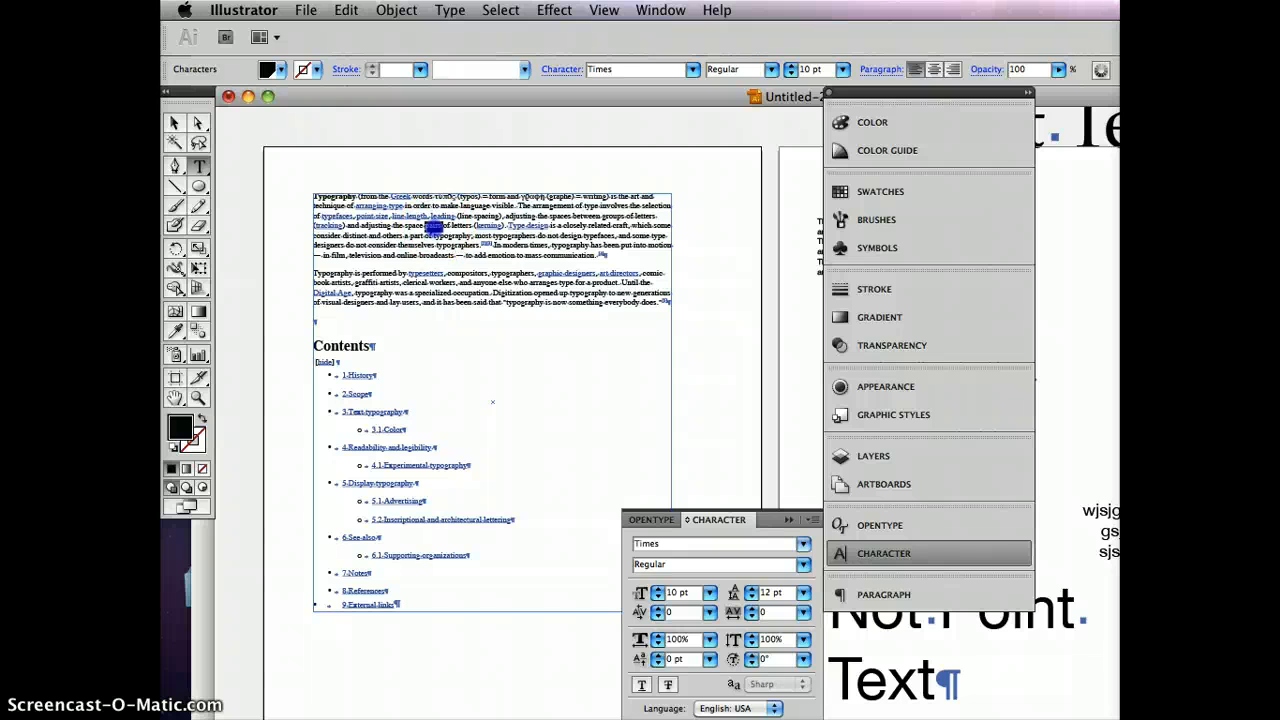
{"action": "triple_click", "coordinate": [434, 226]}
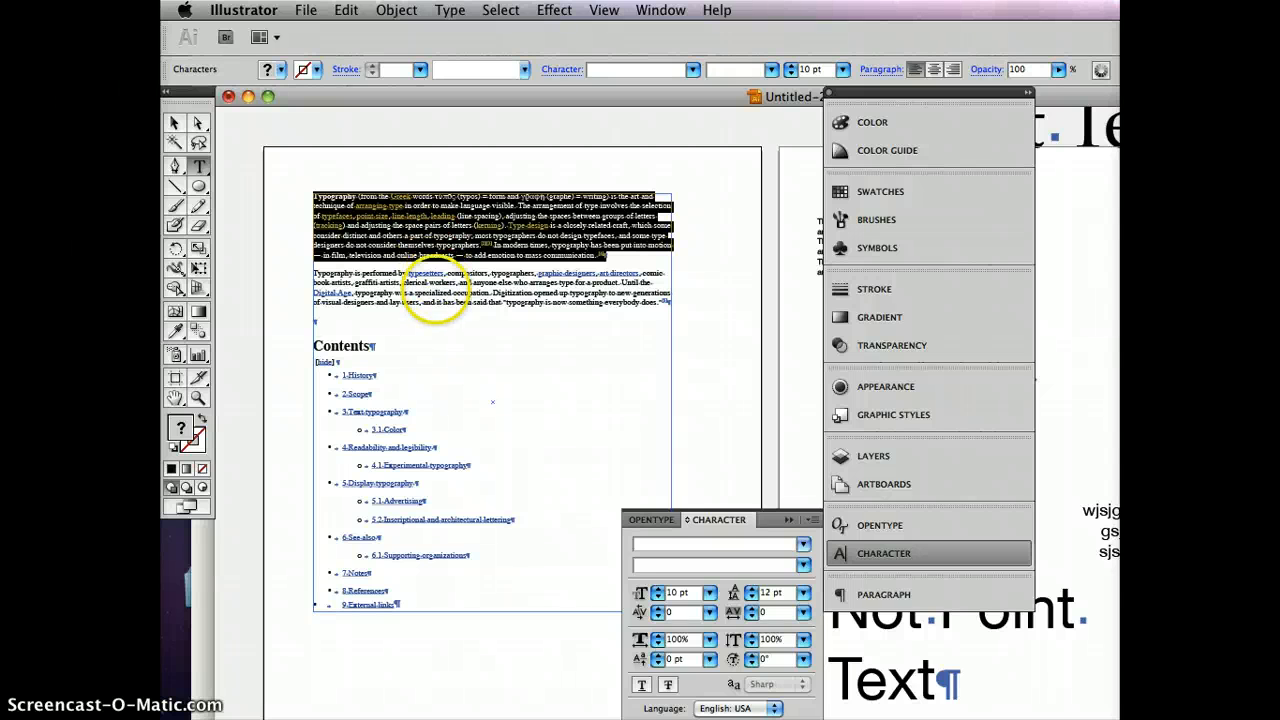
{"action": "double_click", "coordinate": [433, 292]}
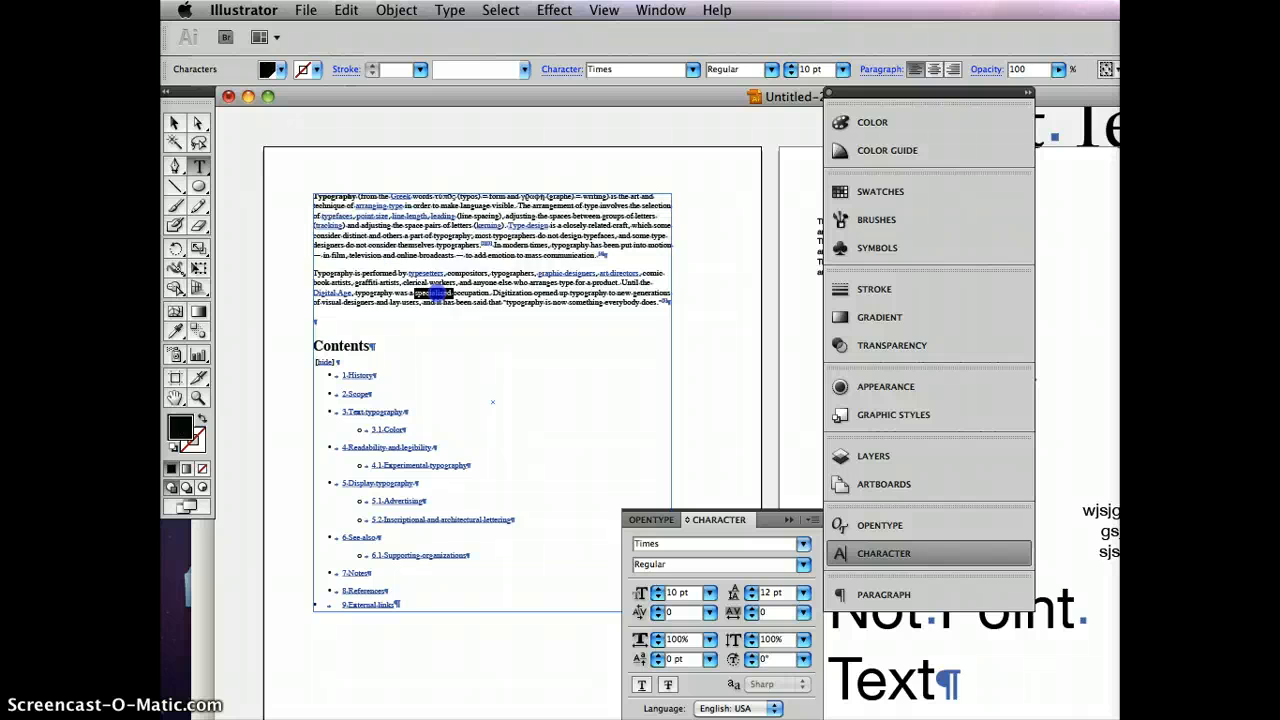
{"action": "triple_click", "coordinate": [436, 292]}
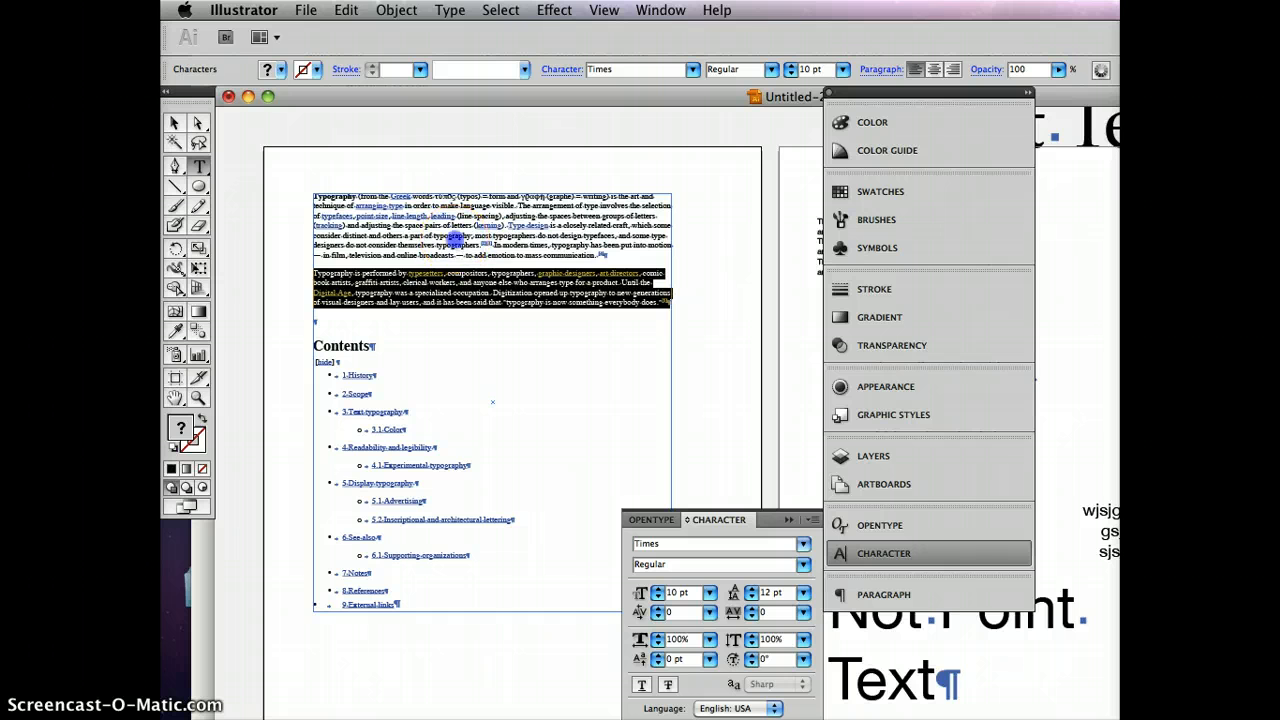
{"action": "left_click", "coordinate": [455, 240]}
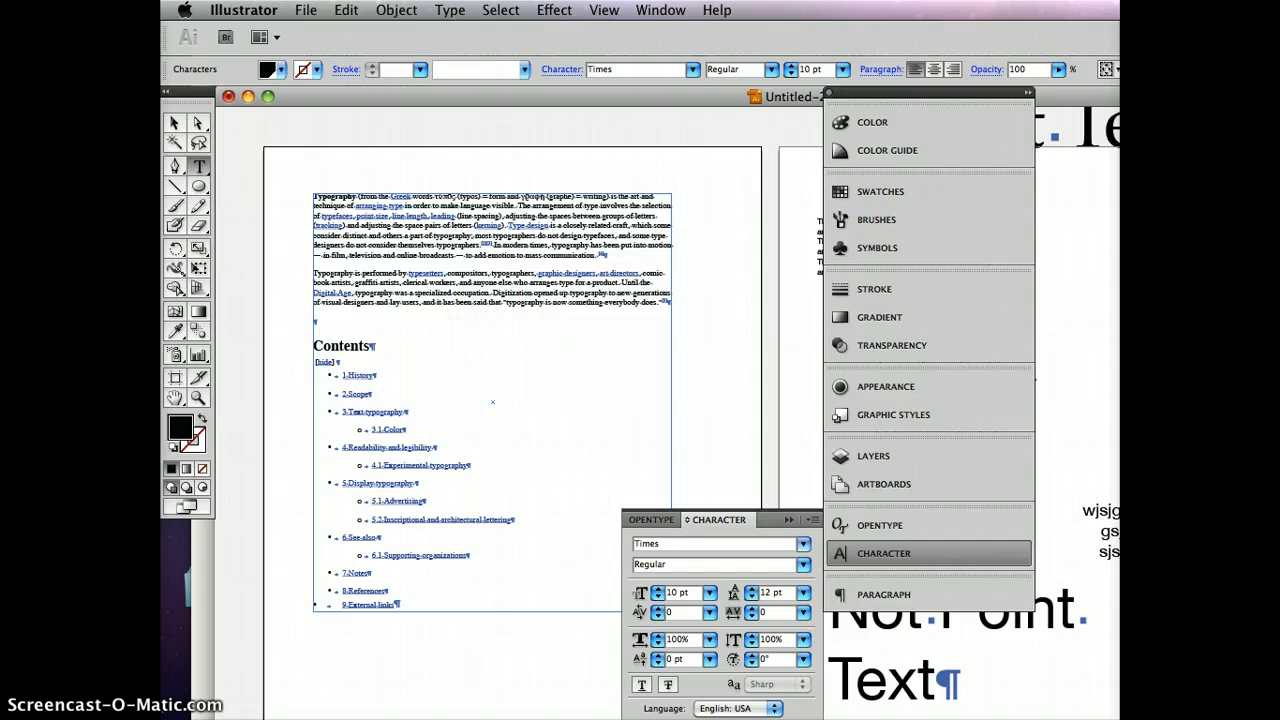
{"action": "key", "text": "super+a"}
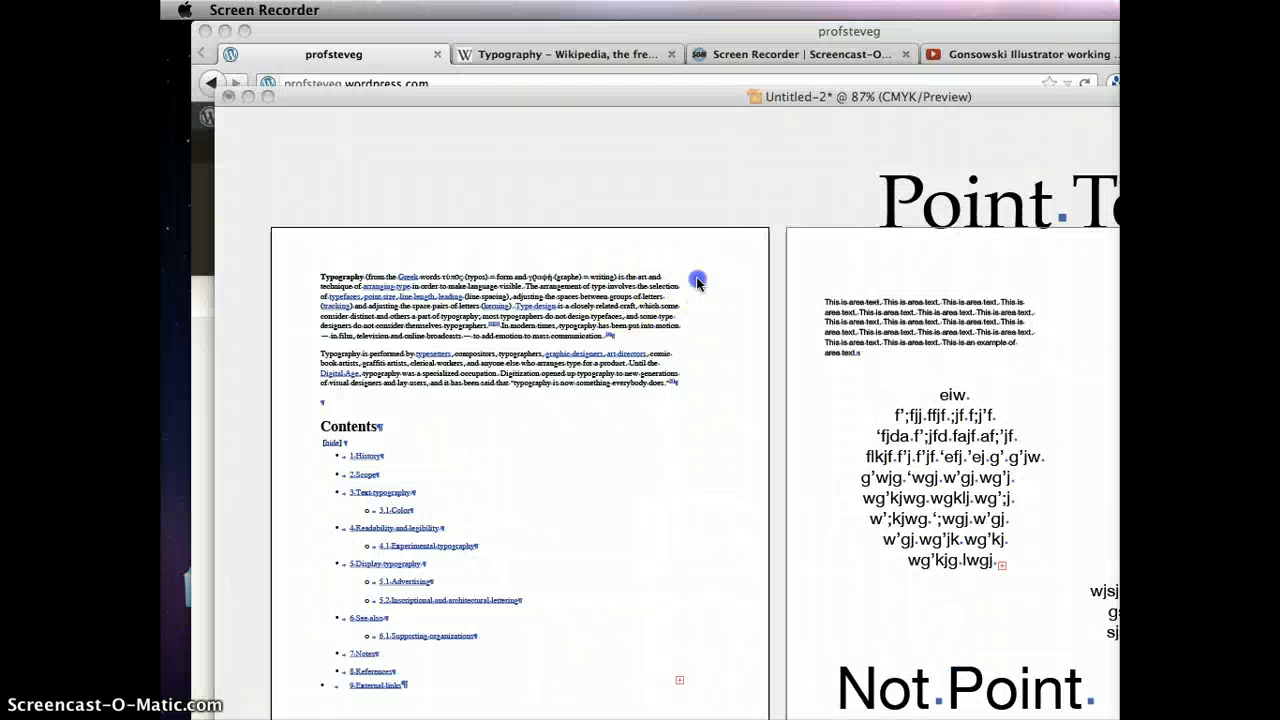
Step: Select all characters of the large "Point Text" heading above the second artboard for text editing
{"action": "left_click", "coordinate": [694, 277]}
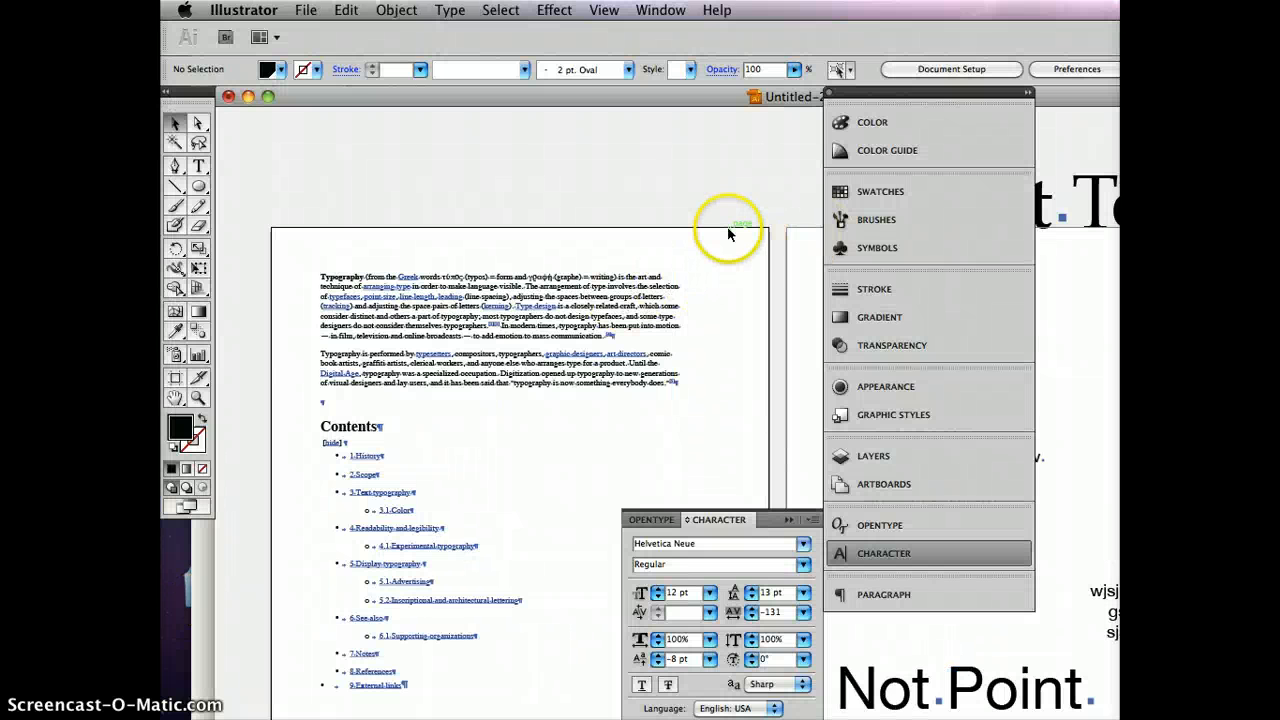
{"action": "left_click_drag", "start_coordinate": [734, 307], "coordinate": [271, 308]}
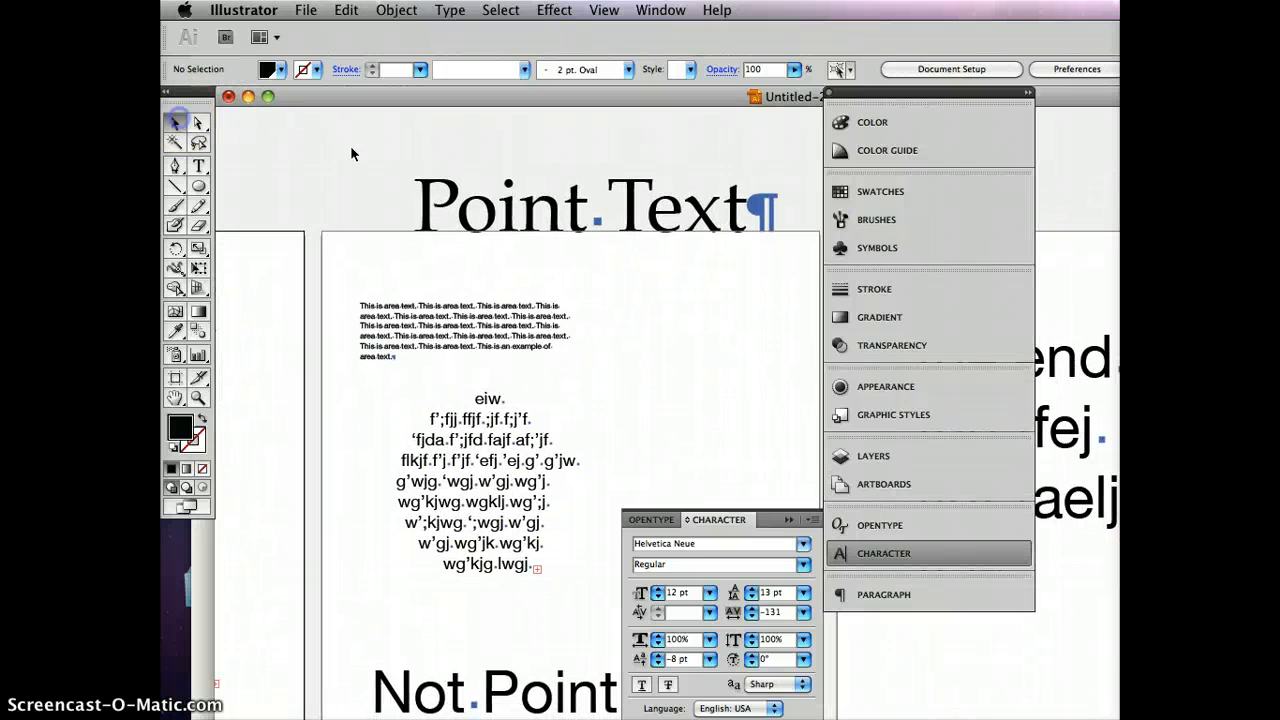
{"action": "left_click", "coordinate": [531, 213]}
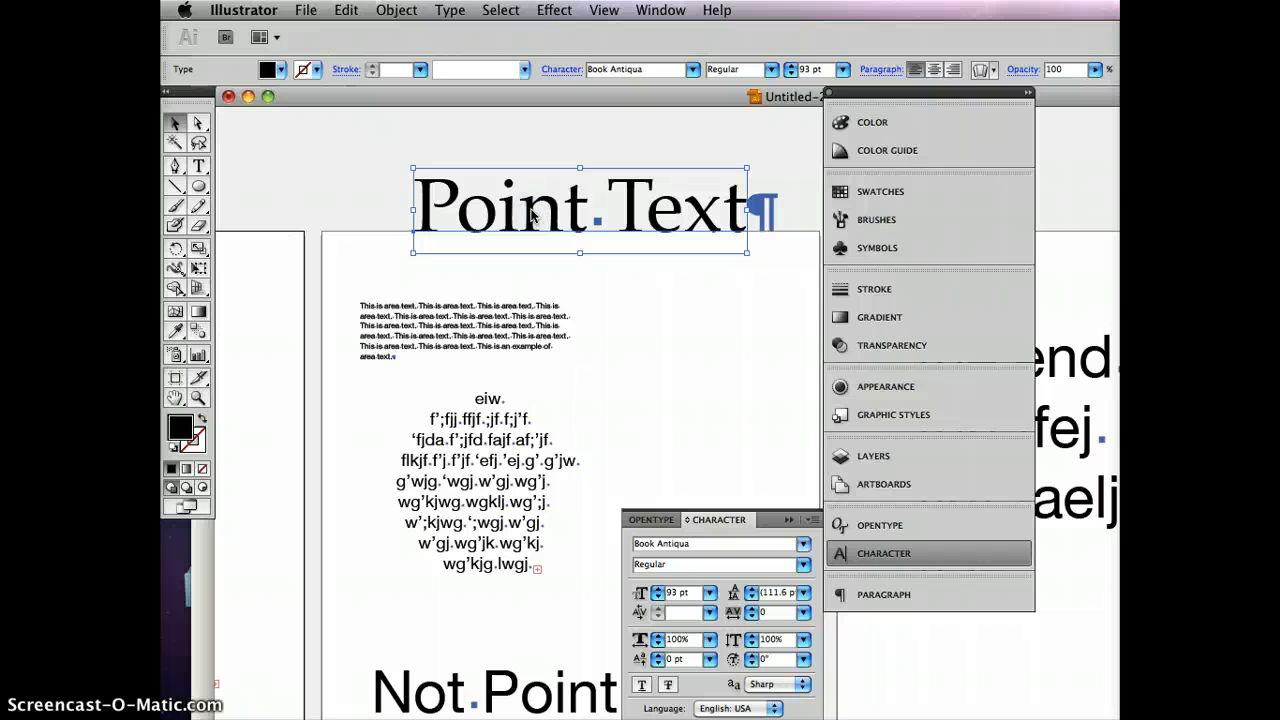
{"action": "double_click", "coordinate": [531, 213]}
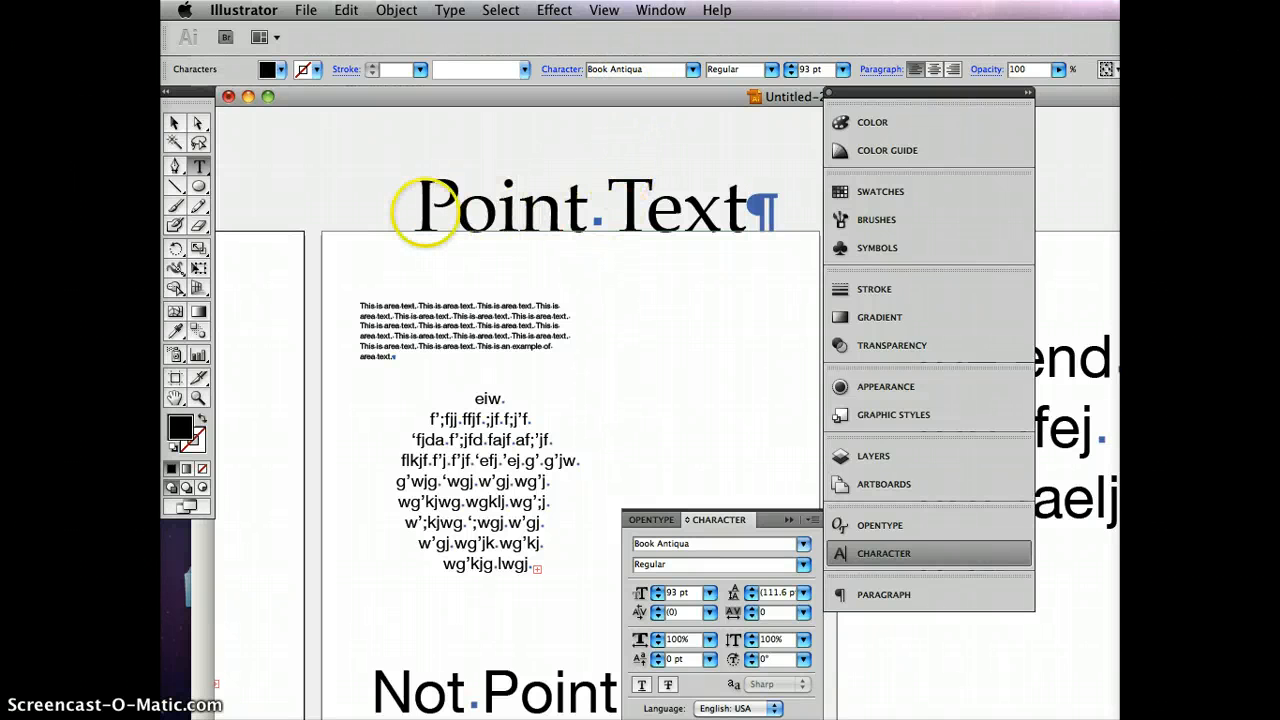
{"action": "left_click_drag", "start_coordinate": [414, 212], "coordinate": [742, 212]}
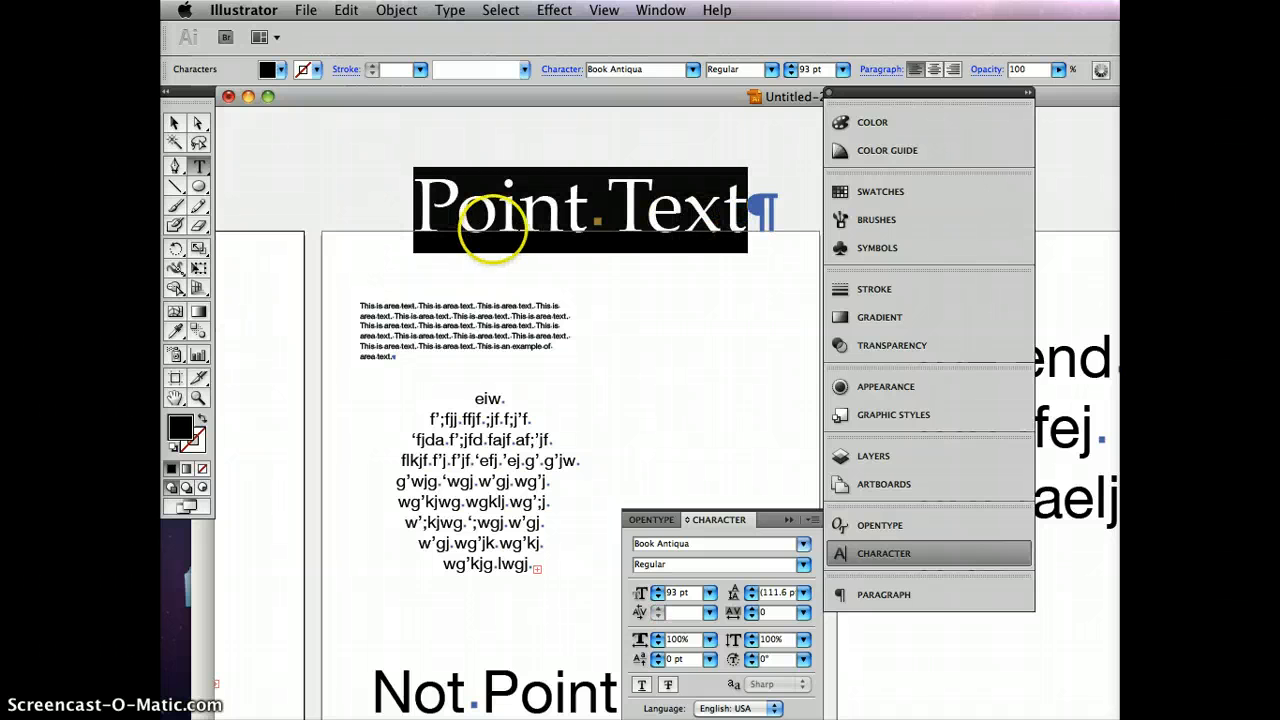
Step: Move the "Point Text" heading as an object to the upper part of the third artboard, above the "the end" text block
{"action": "left_click", "coordinate": [174, 122]}
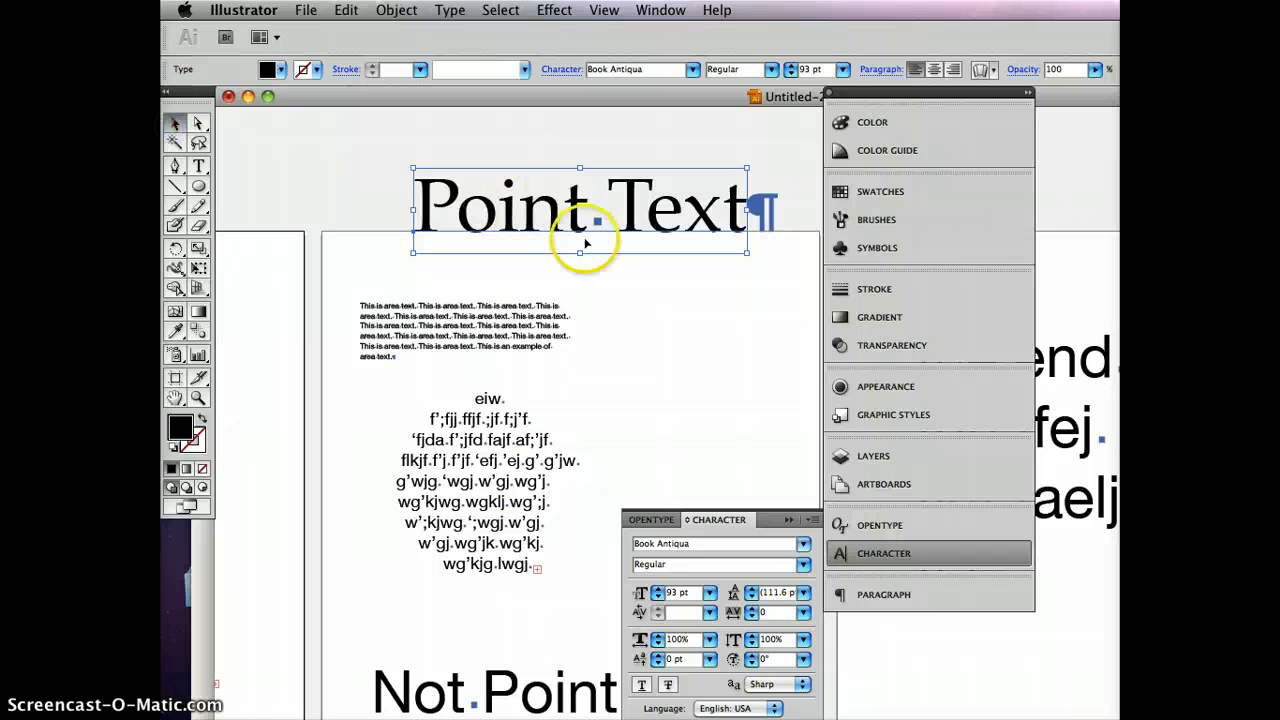
{"action": "left_click_drag", "start_coordinate": [573, 213], "coordinate": [449, 196]}
{"action": "left_click", "coordinate": [478, 285]}
{"action": "left_click_drag", "start_coordinate": [478, 285], "coordinate": [608, 277]}
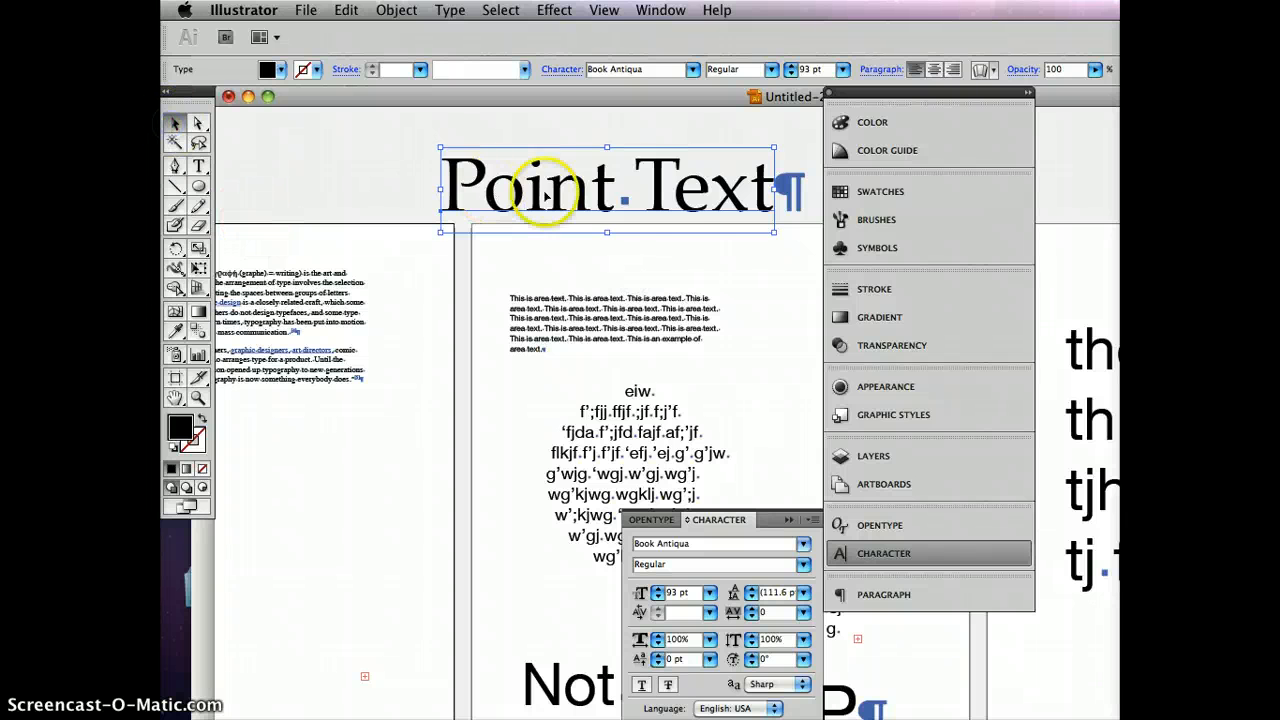
{"action": "left_click_drag", "start_coordinate": [583, 208], "coordinate": [406, 450]}
{"action": "left_click_drag", "start_coordinate": [442, 409], "coordinate": [615, 279]}
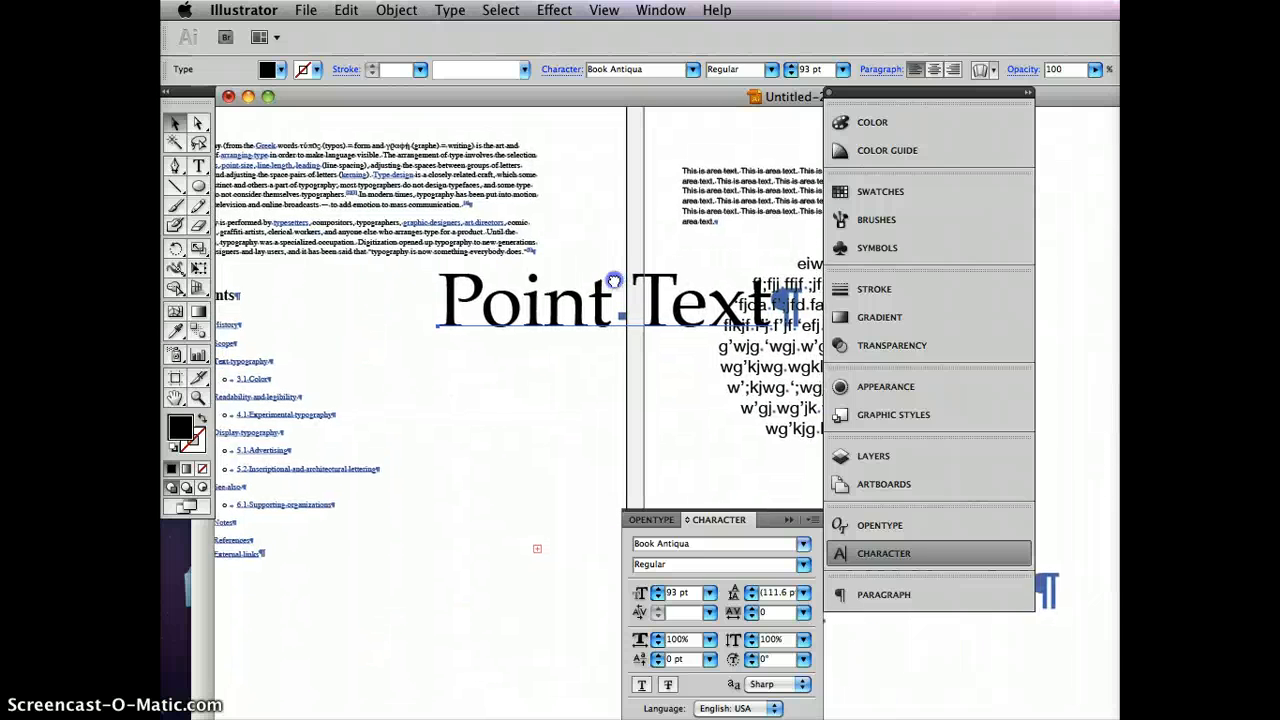
{"action": "left_click", "coordinate": [175, 124]}
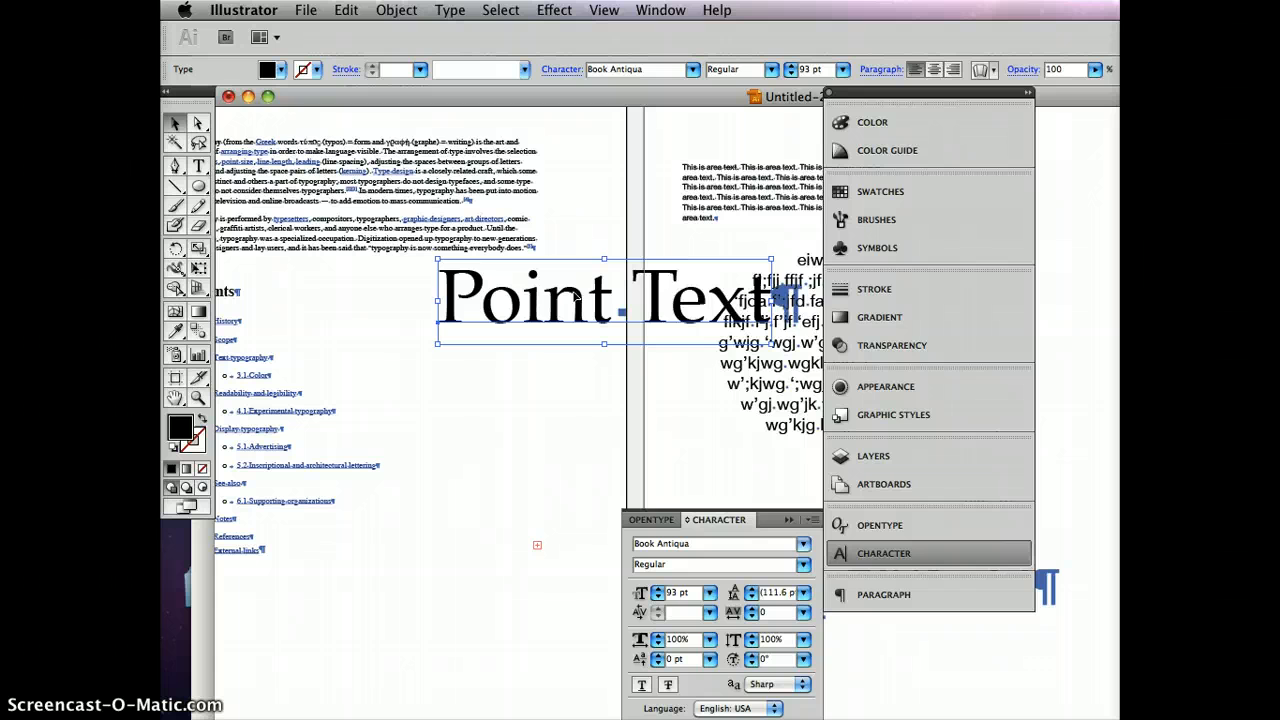
{"action": "left_click_drag", "start_coordinate": [576, 296], "coordinate": [648, 365]}
{"action": "left_click", "coordinate": [177, 129]}
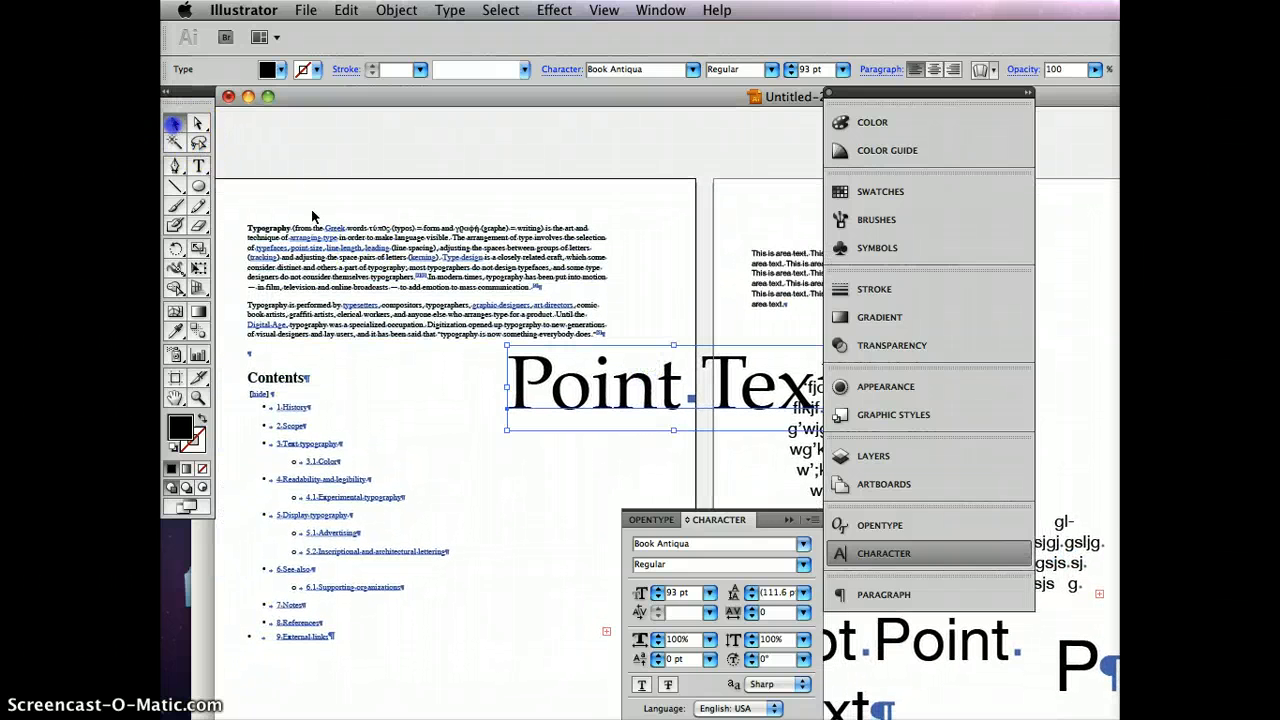
{"action": "left_click", "coordinate": [655, 390]}
{"action": "left_click_drag", "start_coordinate": [650, 390], "coordinate": [395, 250]}
Step: Delete the "the end" text block and place a duplicate of the "Point Text" heading directly below the original
{"action": "left_click", "coordinate": [495, 312]}
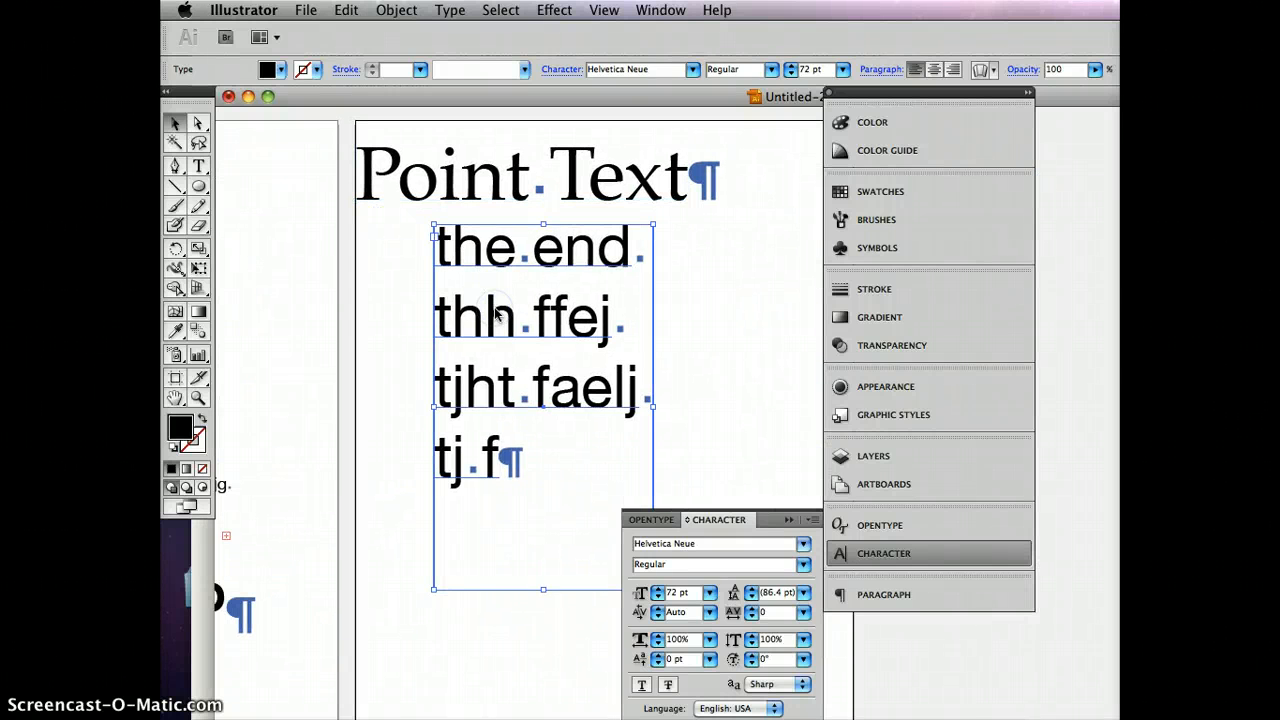
{"action": "key", "text": "Delete"}
{"action": "left_click_drag", "start_coordinate": [529, 181], "coordinate": [556, 341]}
{"action": "left_click", "coordinate": [605, 436]}
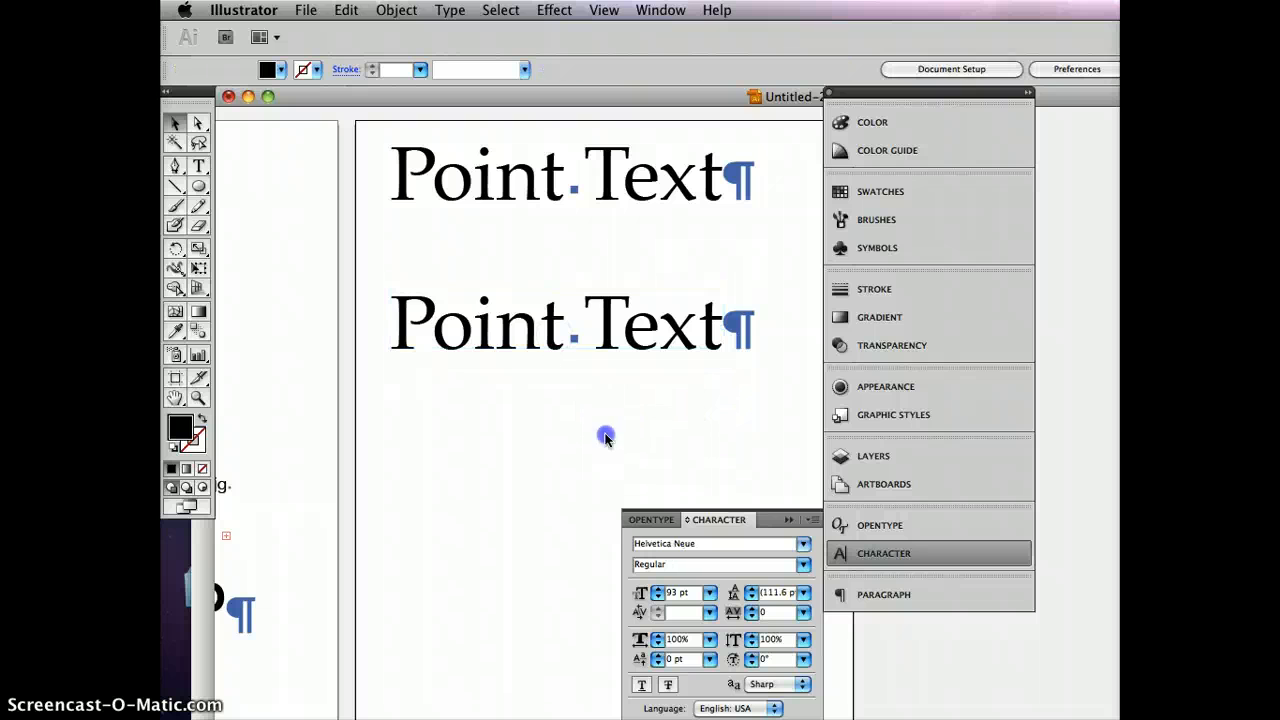
Step: Try to create outlines from the lower "Point Text" copy while its characters are selected with the Type tool
{"action": "left_click", "coordinate": [198, 165]}
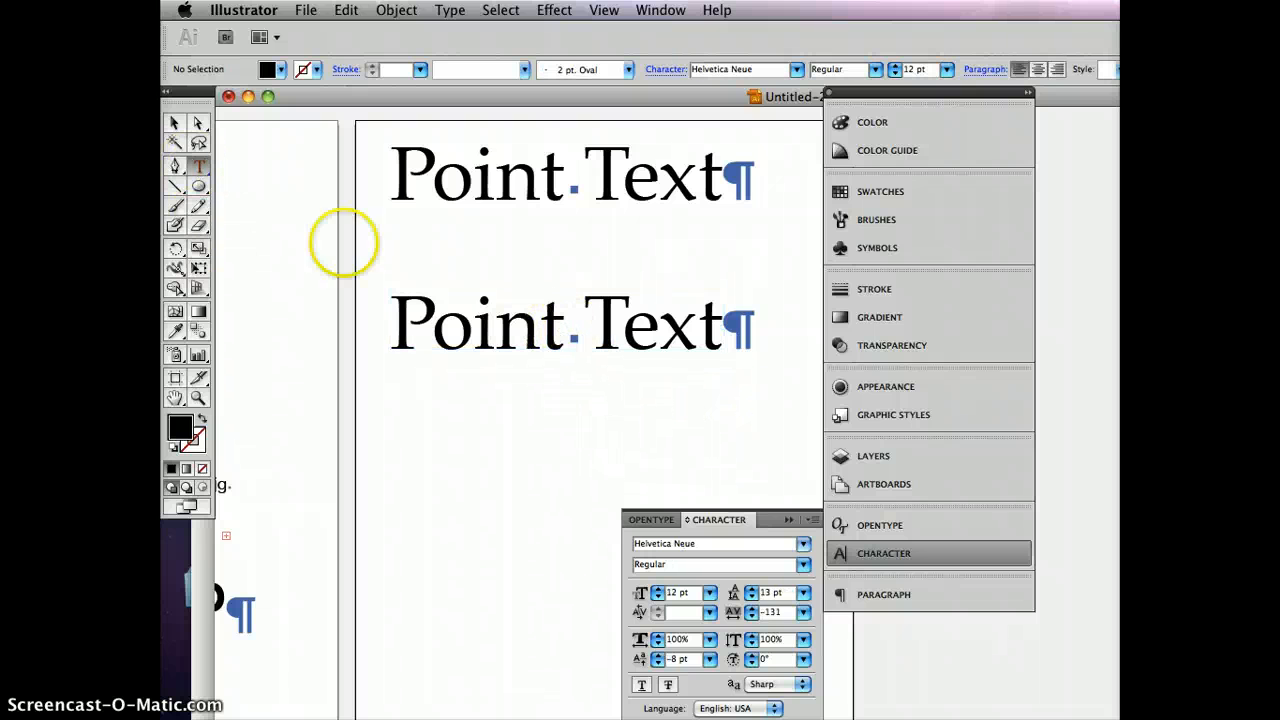
{"action": "double_click", "coordinate": [535, 330]}
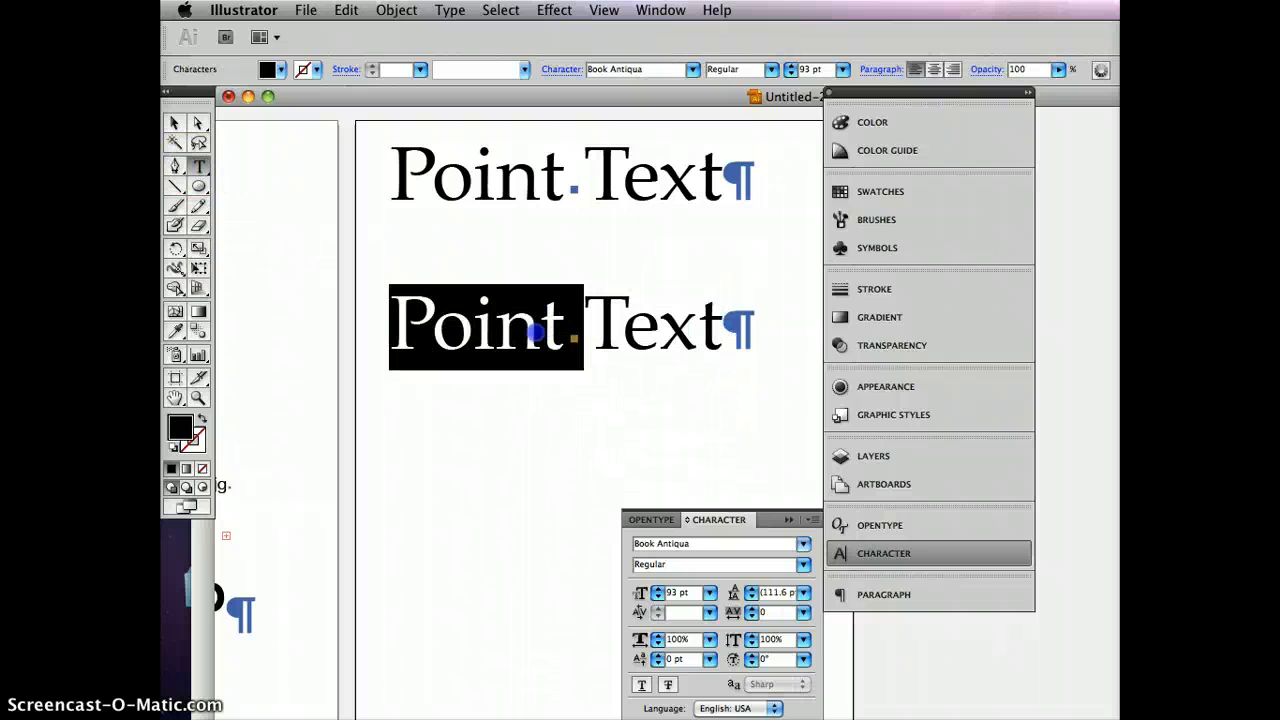
{"action": "triple_click", "coordinate": [535, 330]}
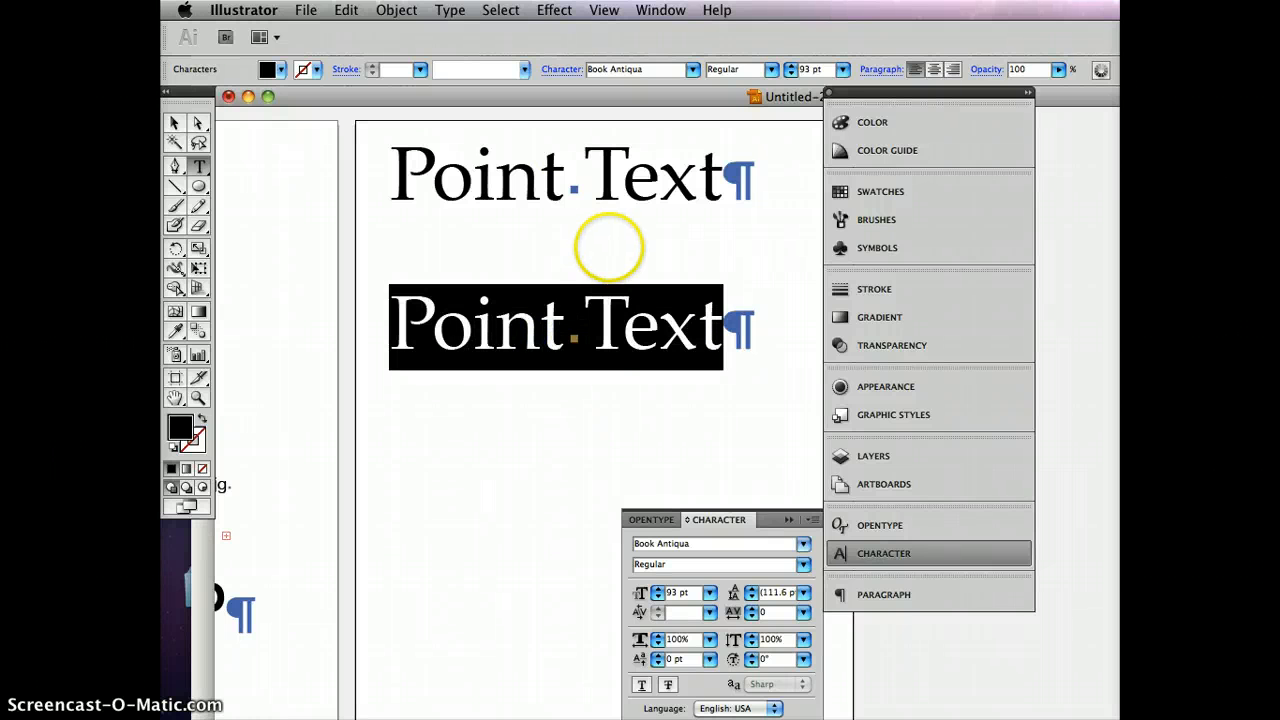
{"action": "left_click", "coordinate": [449, 12]}
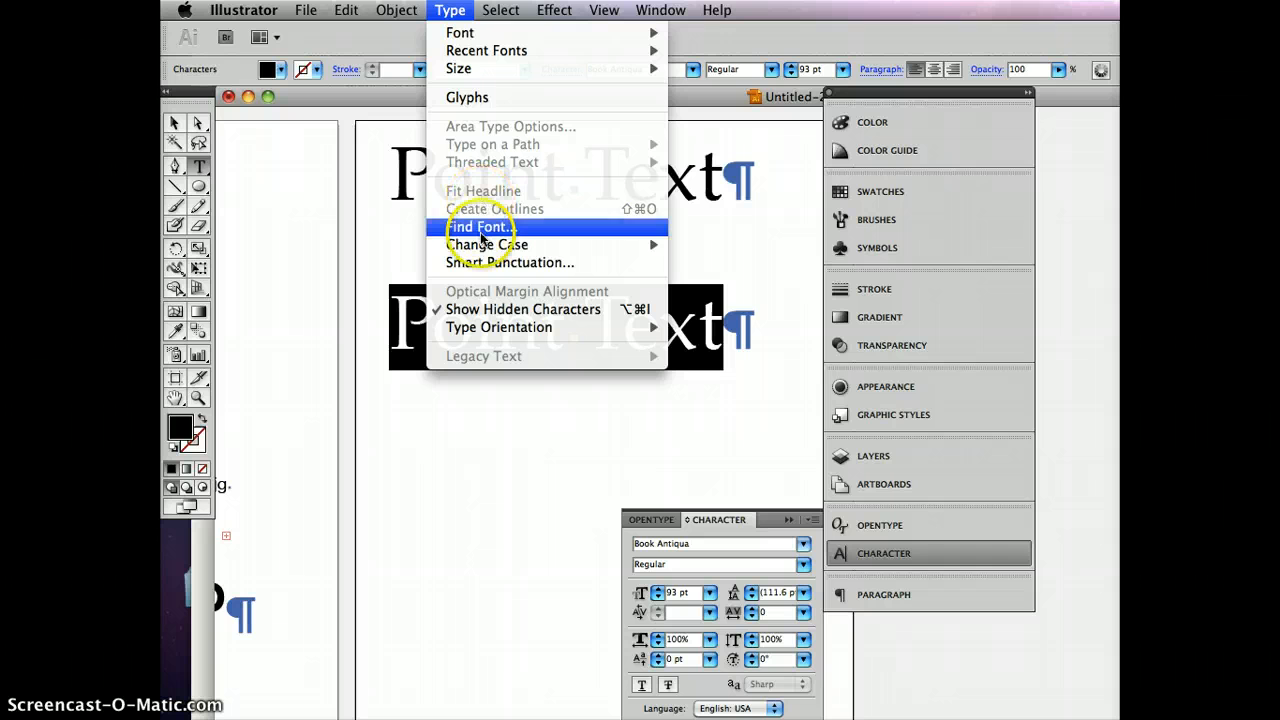
{"action": "mouse_move", "coordinate": [484, 247]}
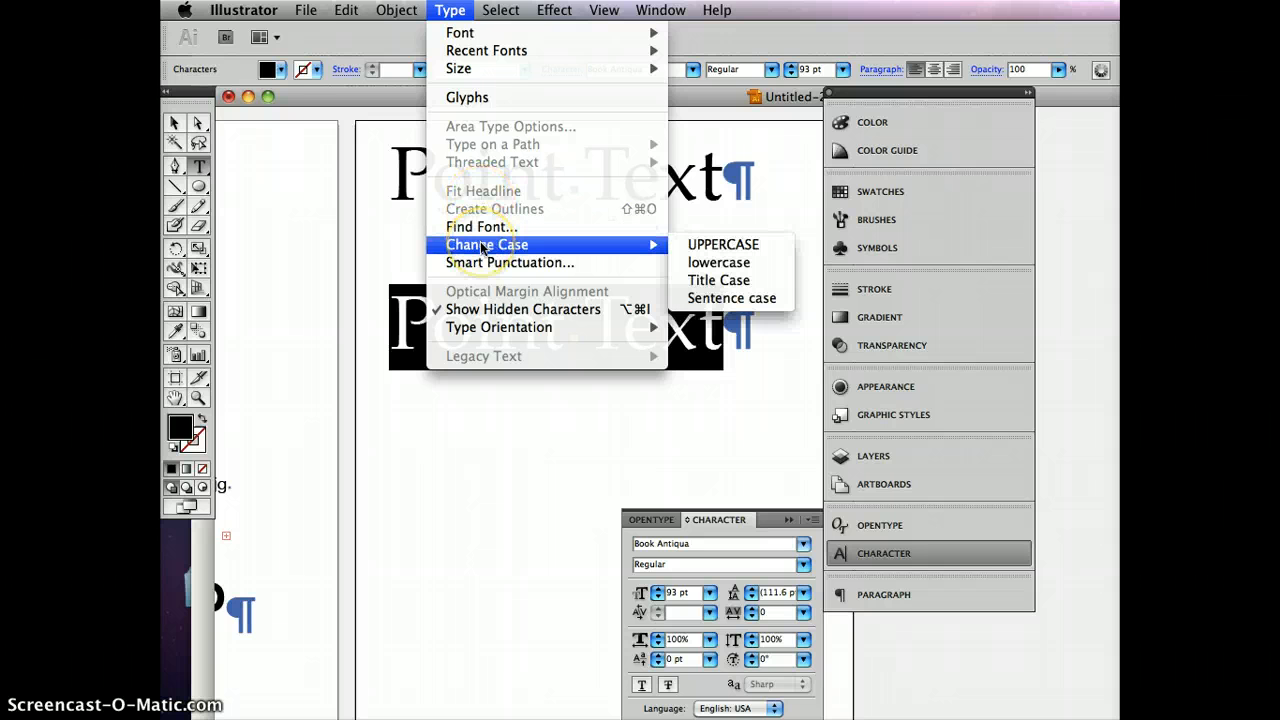
{"action": "left_click", "coordinate": [504, 215]}
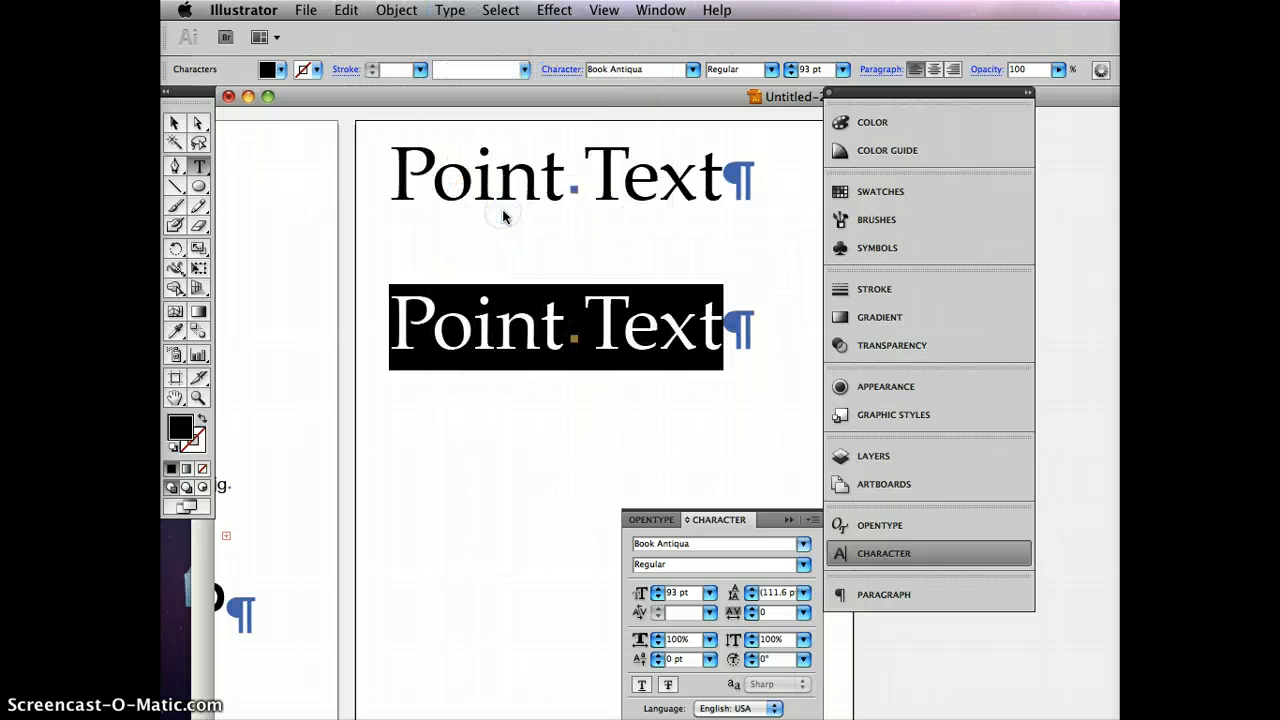
Step: Reselect the characters of the lower "Point Text" copy, leave text editing and clear the selection
{"action": "left_click", "coordinate": [174, 122]}
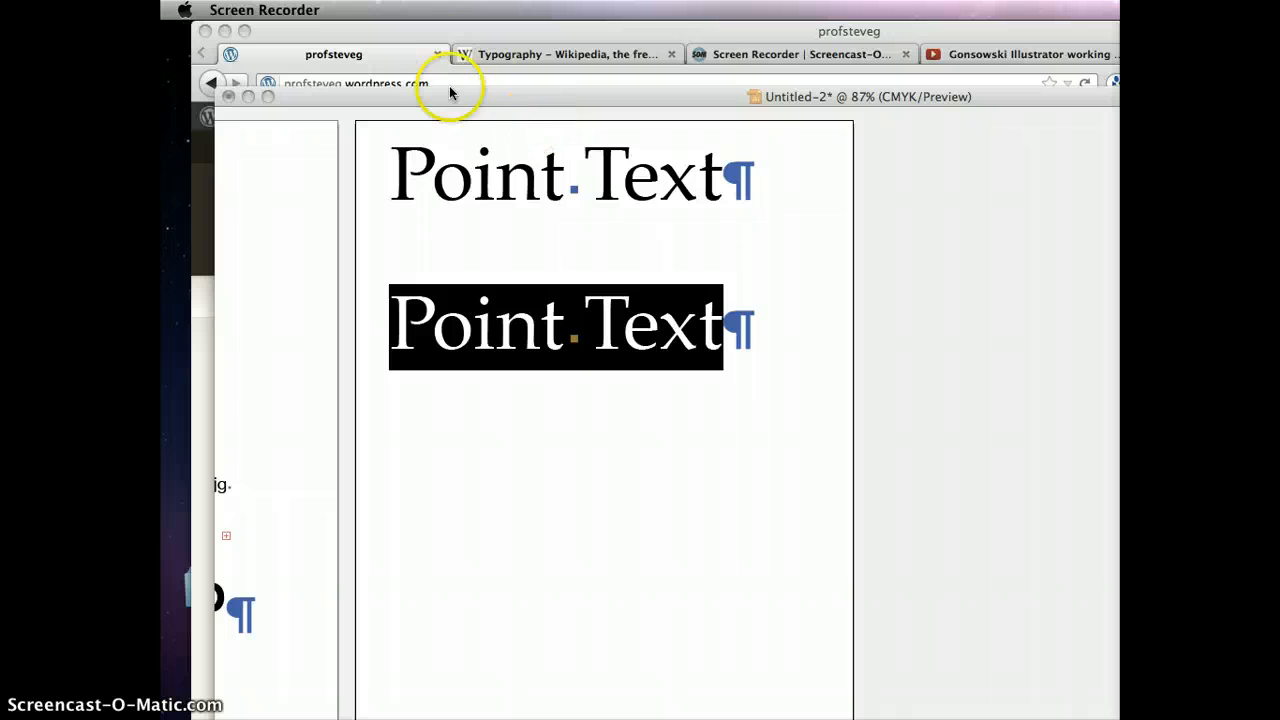
{"action": "left_click", "coordinate": [543, 305]}
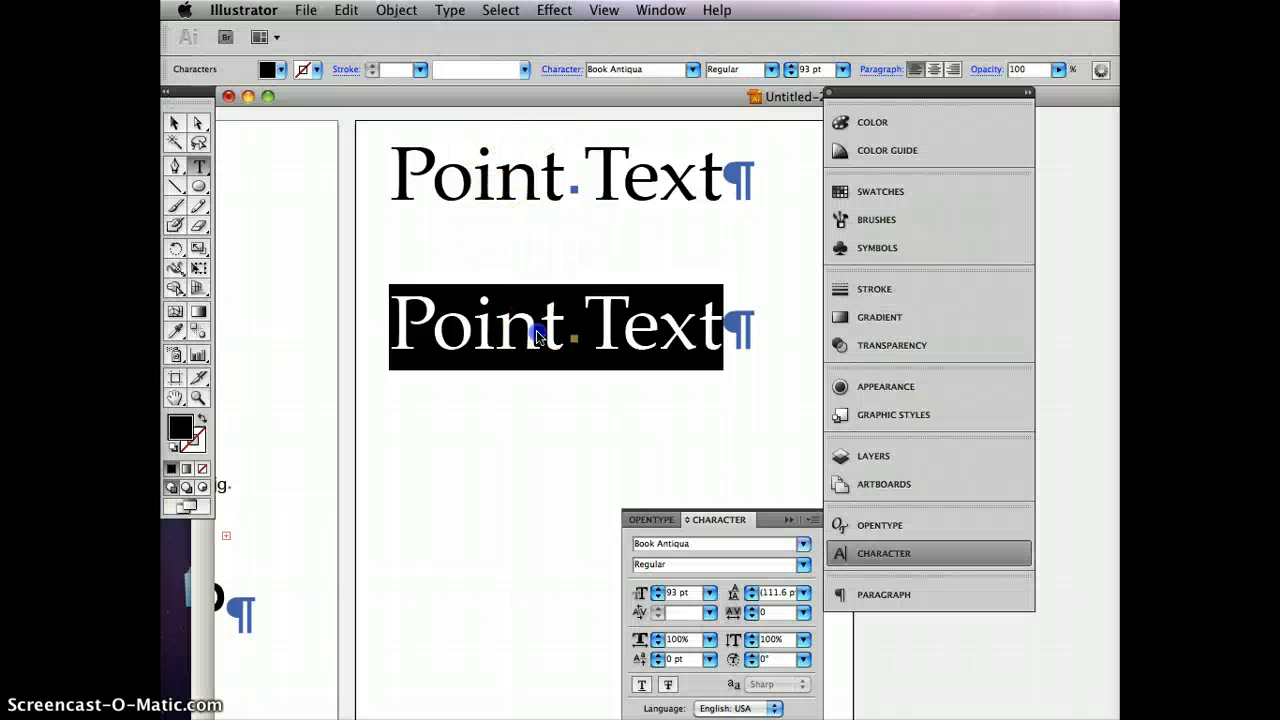
{"action": "double_click", "coordinate": [537, 337]}
{"action": "left_click", "coordinate": [537, 337]}
{"action": "triple_click", "coordinate": [537, 337]}
{"action": "left_click", "coordinate": [414, 303]}
{"action": "left_click_drag", "start_coordinate": [390, 313], "coordinate": [693, 308]}
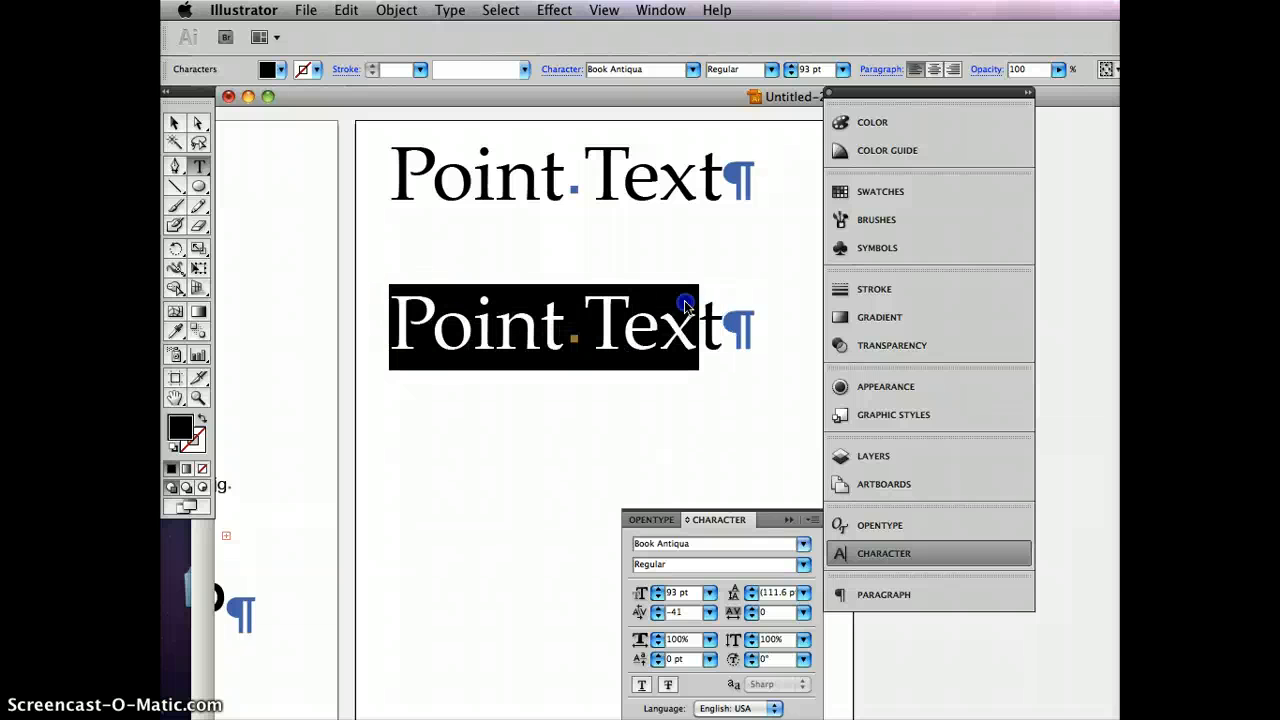
{"action": "left_click", "coordinate": [172, 122]}
{"action": "left_click", "coordinate": [486, 234]}
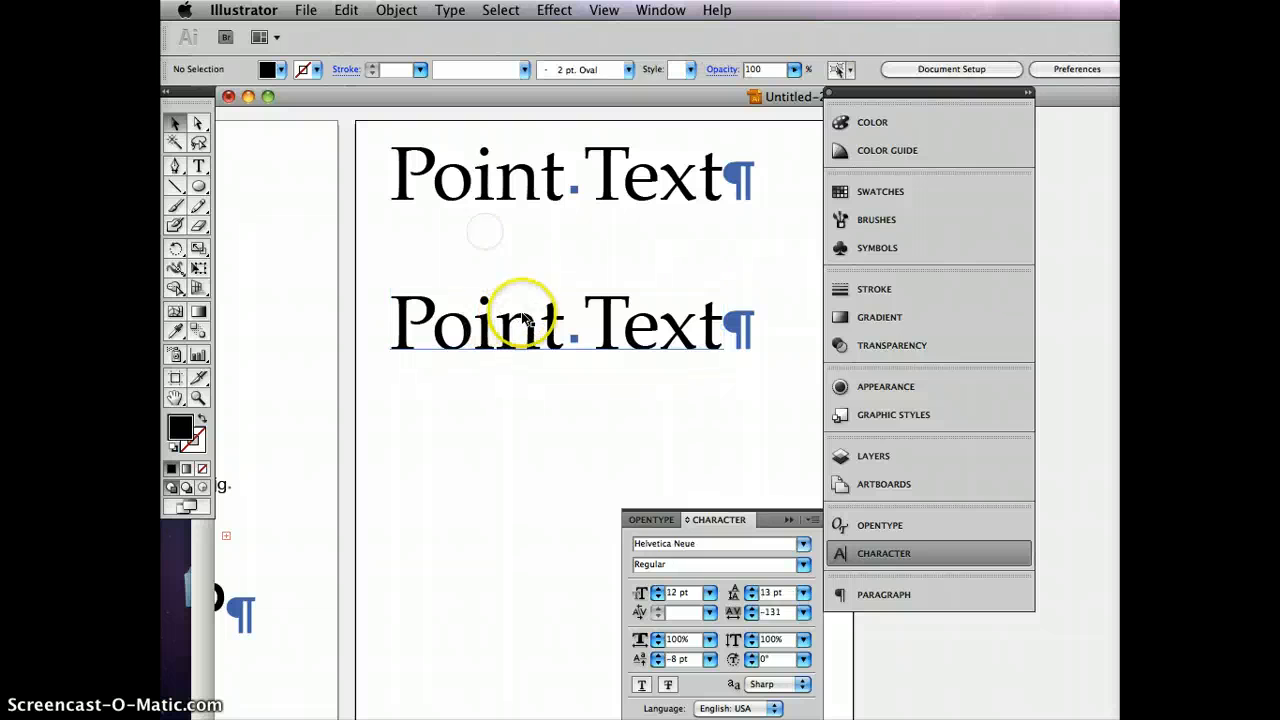
Step: Select the lower "Point Text" copy as an object, convert it with Create Outlines and deselect it
{"action": "left_click", "coordinate": [523, 312]}
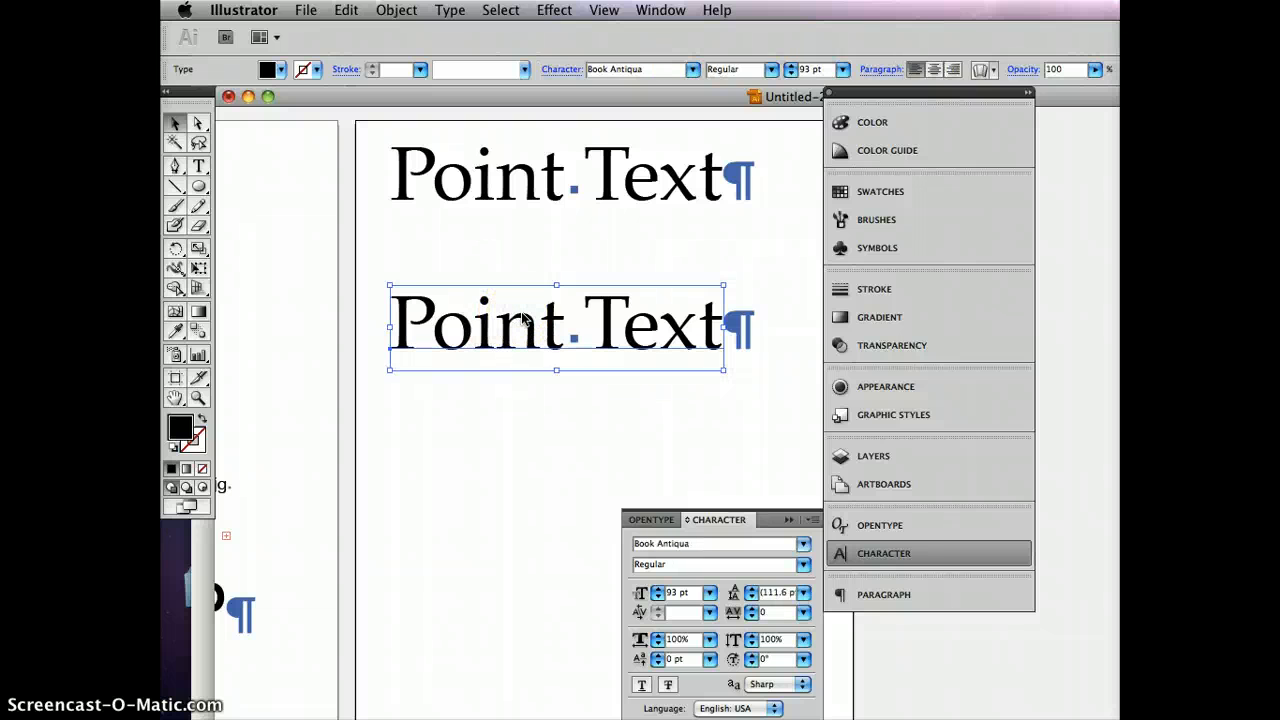
{"action": "left_click", "coordinate": [531, 263]}
{"action": "left_click", "coordinate": [520, 323]}
{"action": "left_click", "coordinate": [448, 12]}
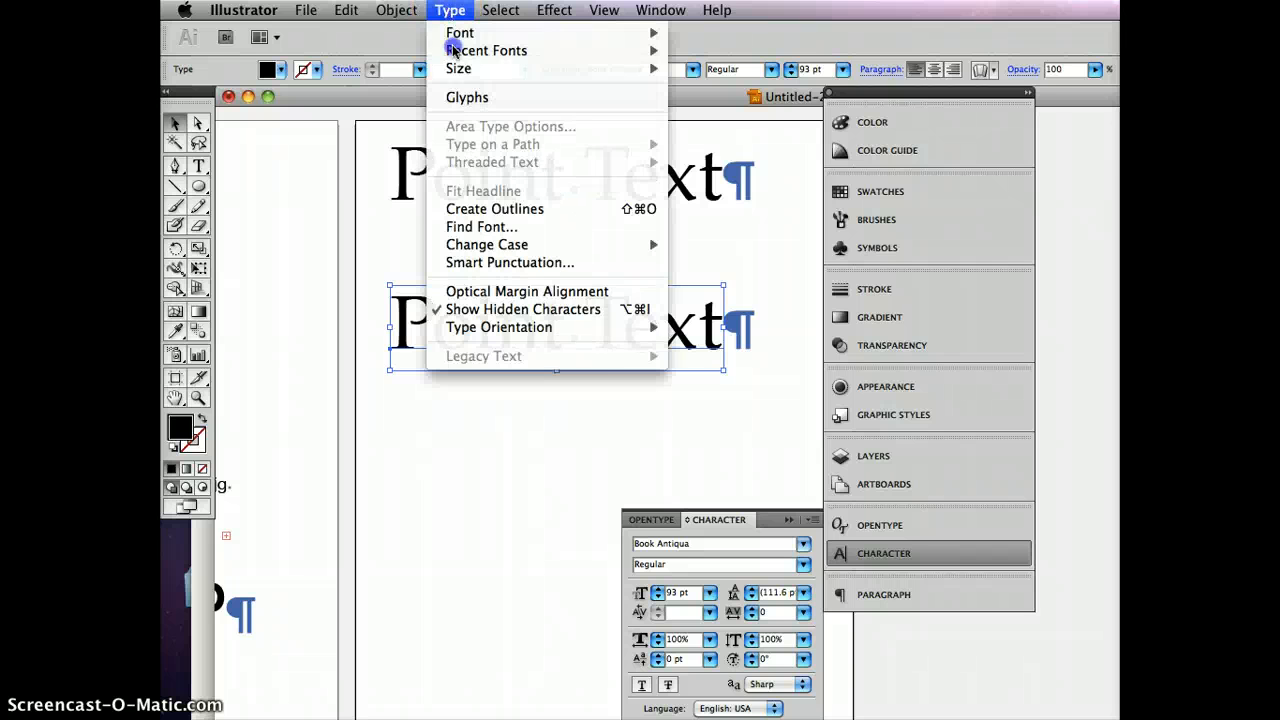
{"action": "left_click", "coordinate": [498, 209]}
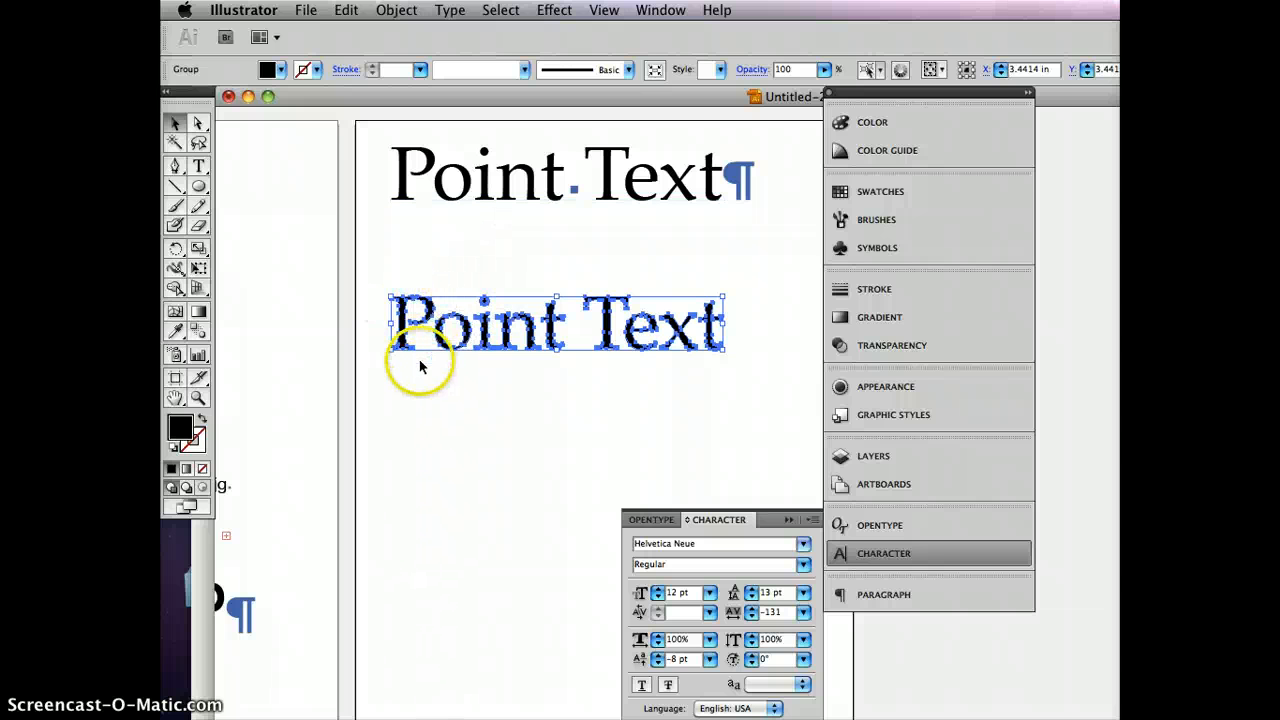
{"action": "left_click", "coordinate": [529, 272]}
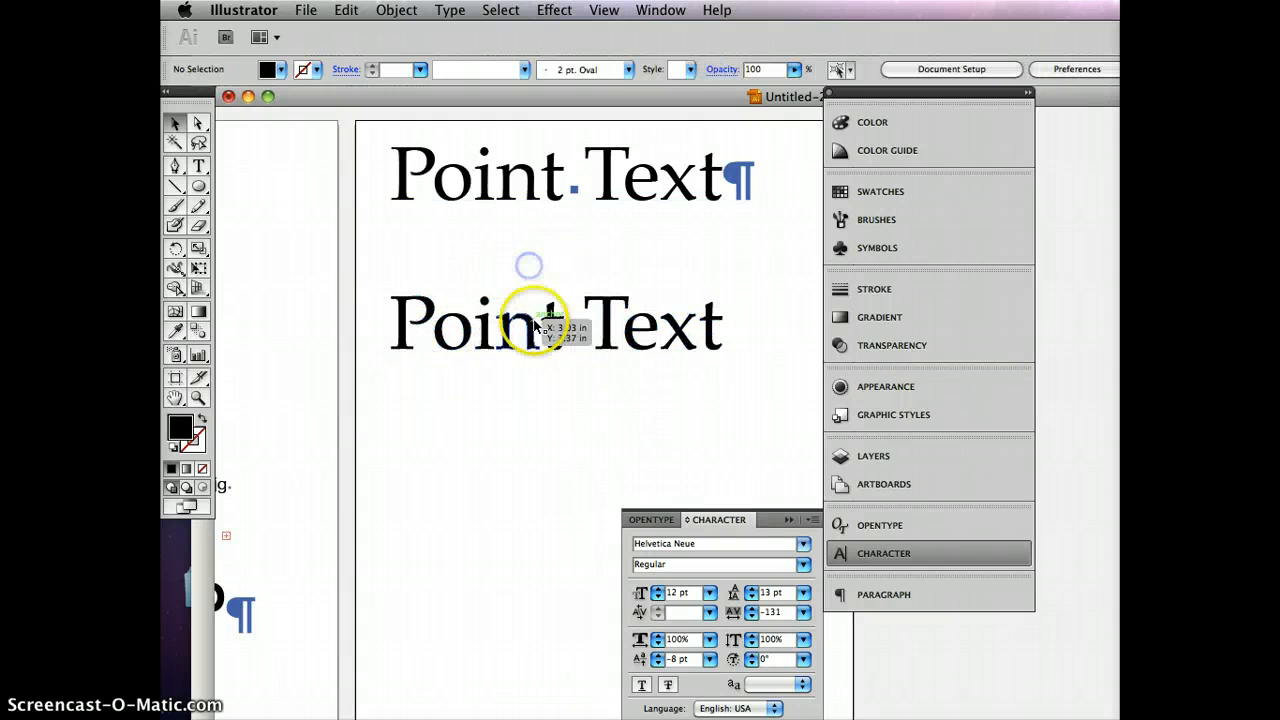
Step: Select the outlined lower "Point Text" copy to show its anchor points and clear the selection
{"action": "left_click", "coordinate": [552, 340]}
{"action": "left_click", "coordinate": [552, 414]}
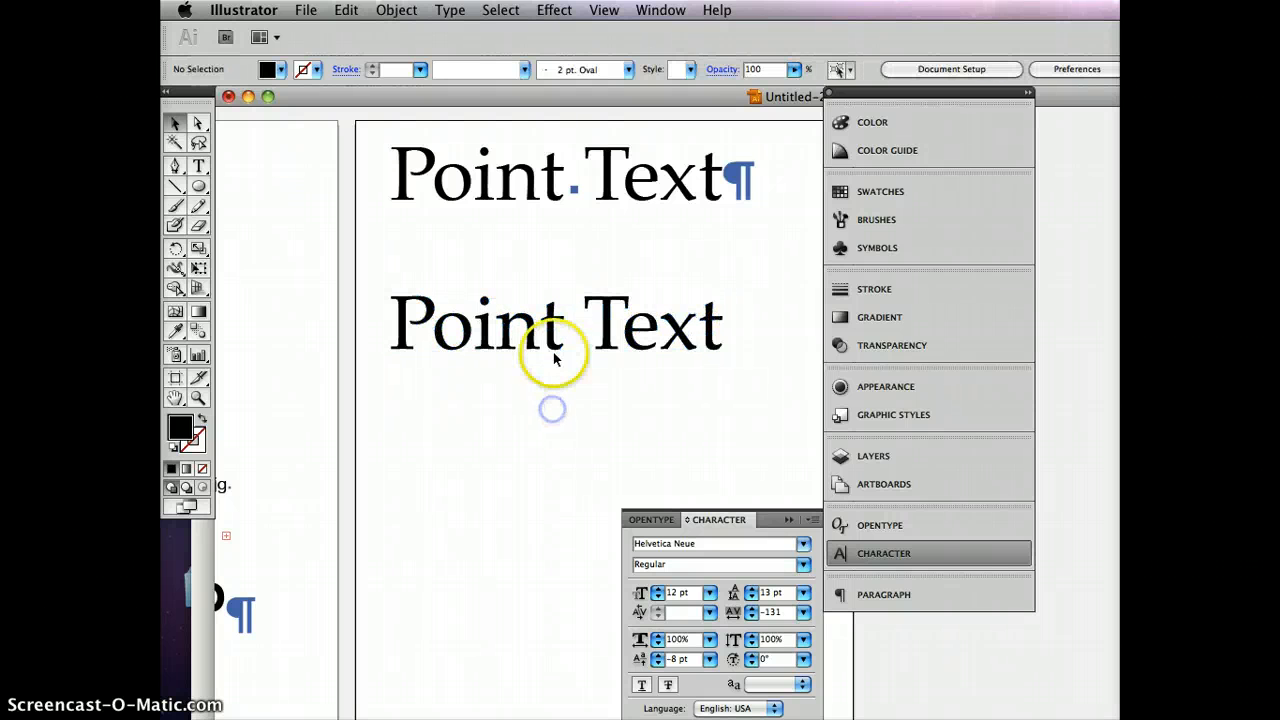
{"action": "left_click", "coordinate": [556, 346]}
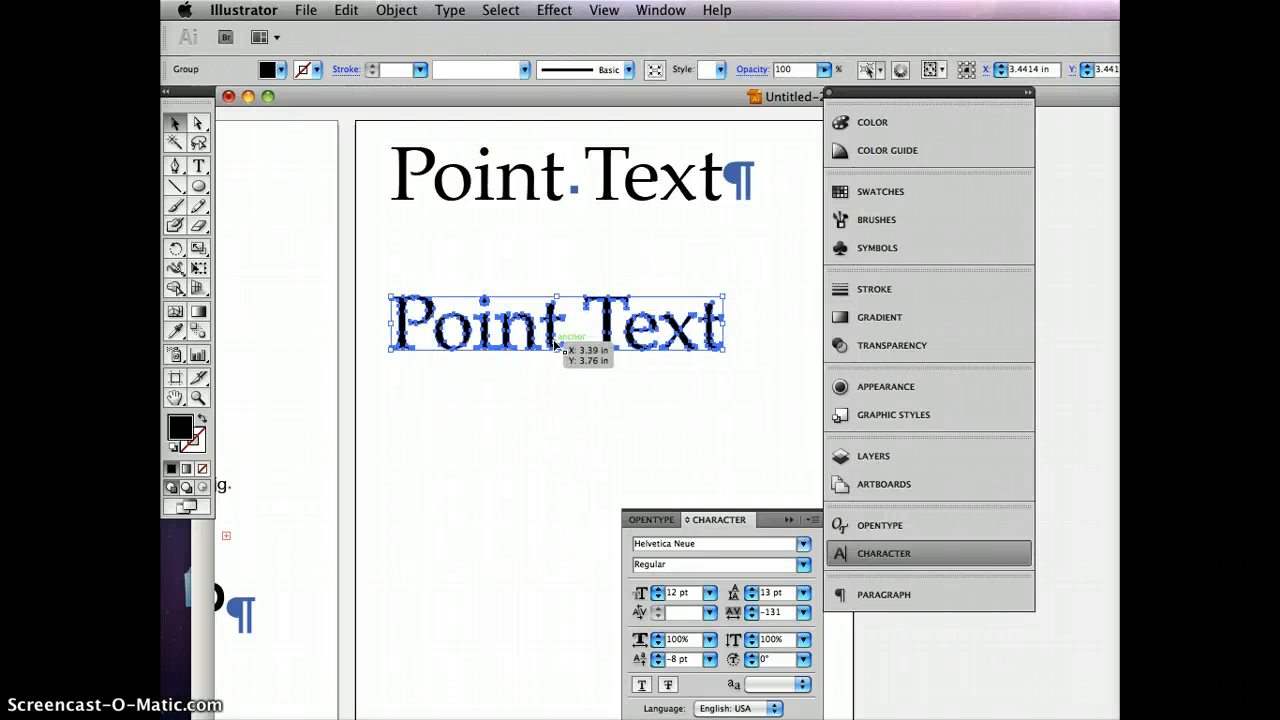
{"action": "left_click", "coordinate": [556, 273]}
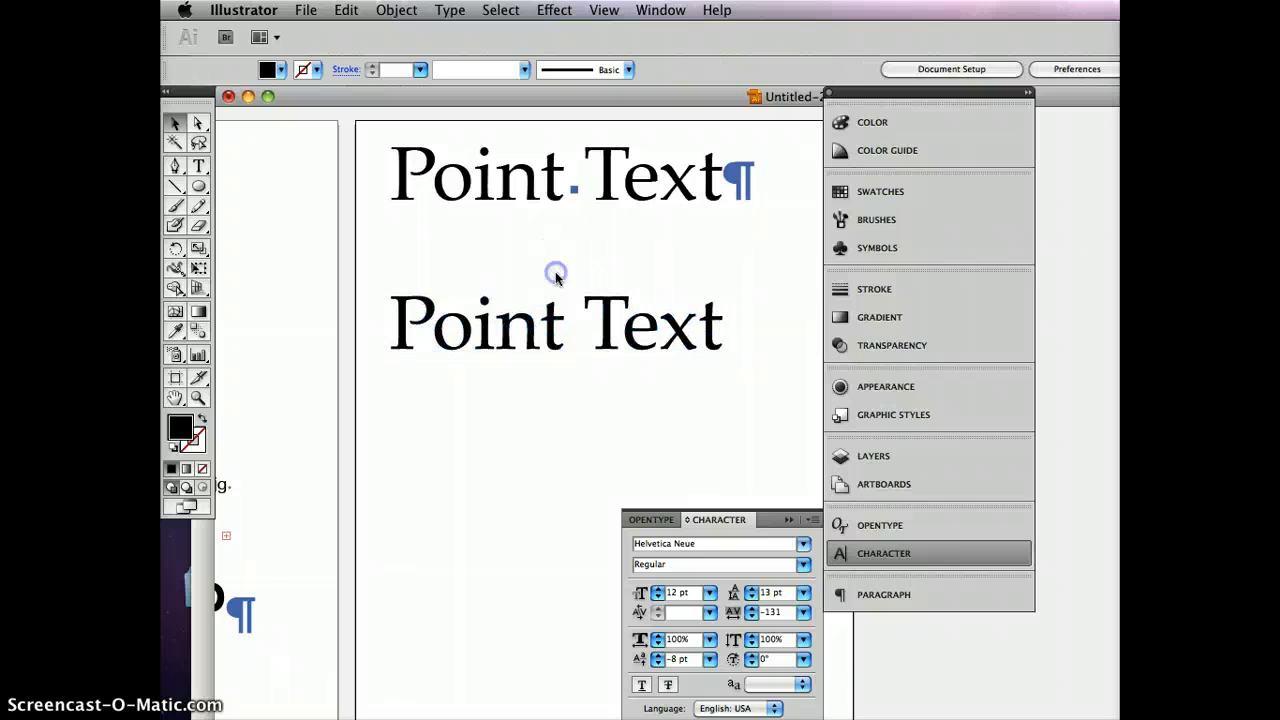
Step: Compare the original "Point Text" heading, selected as an object and opened for text editing, with the outlined copy selected as a group
{"action": "left_click", "coordinate": [548, 178]}
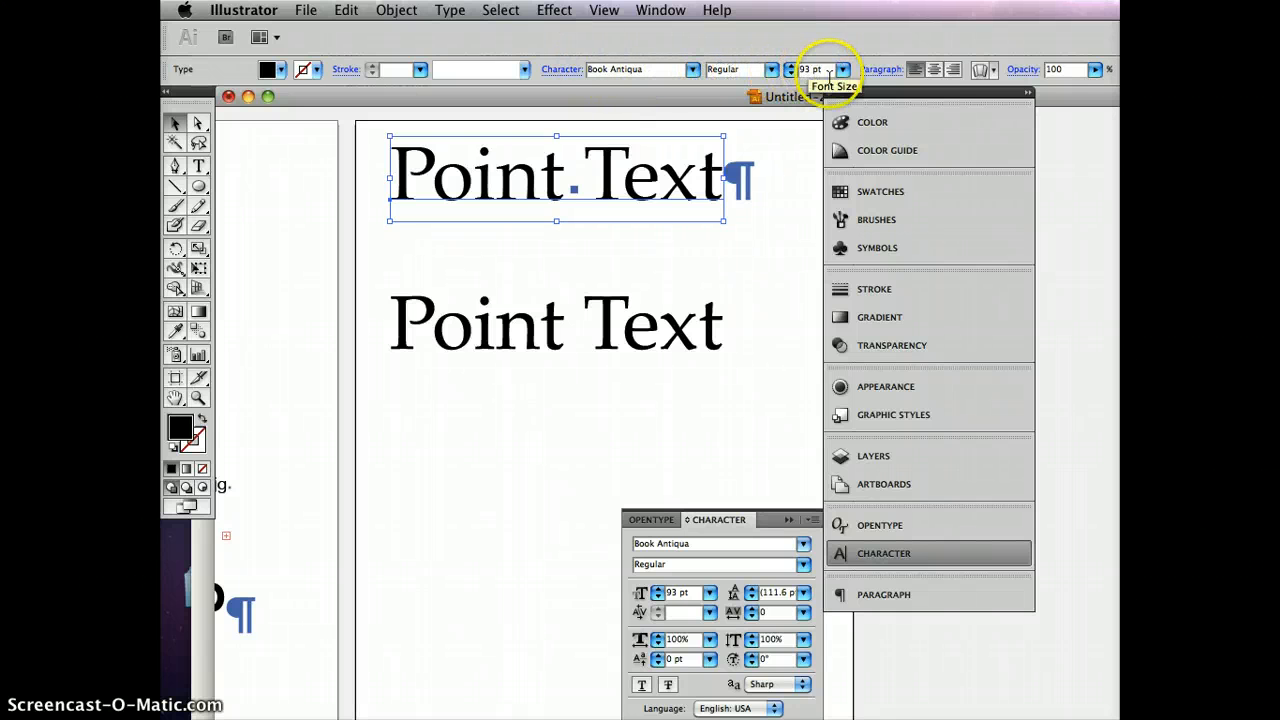
{"action": "double_click", "coordinate": [622, 178]}
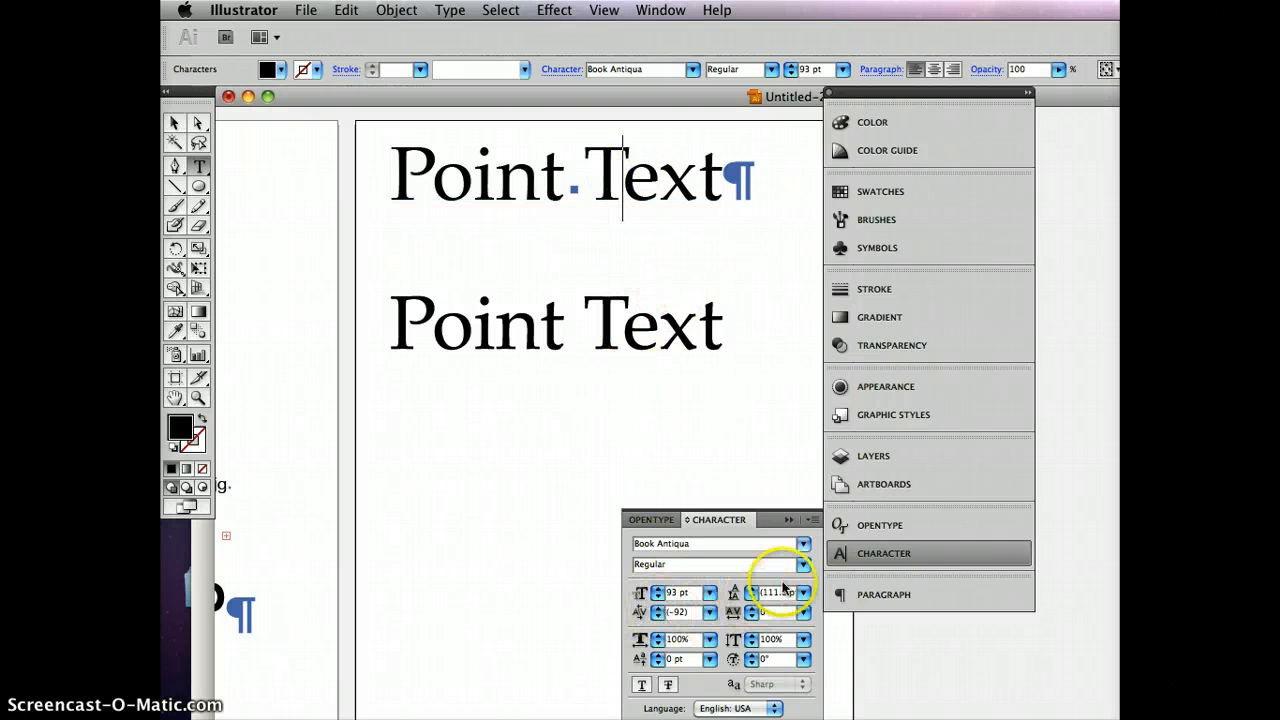
{"action": "left_click", "coordinate": [176, 123]}
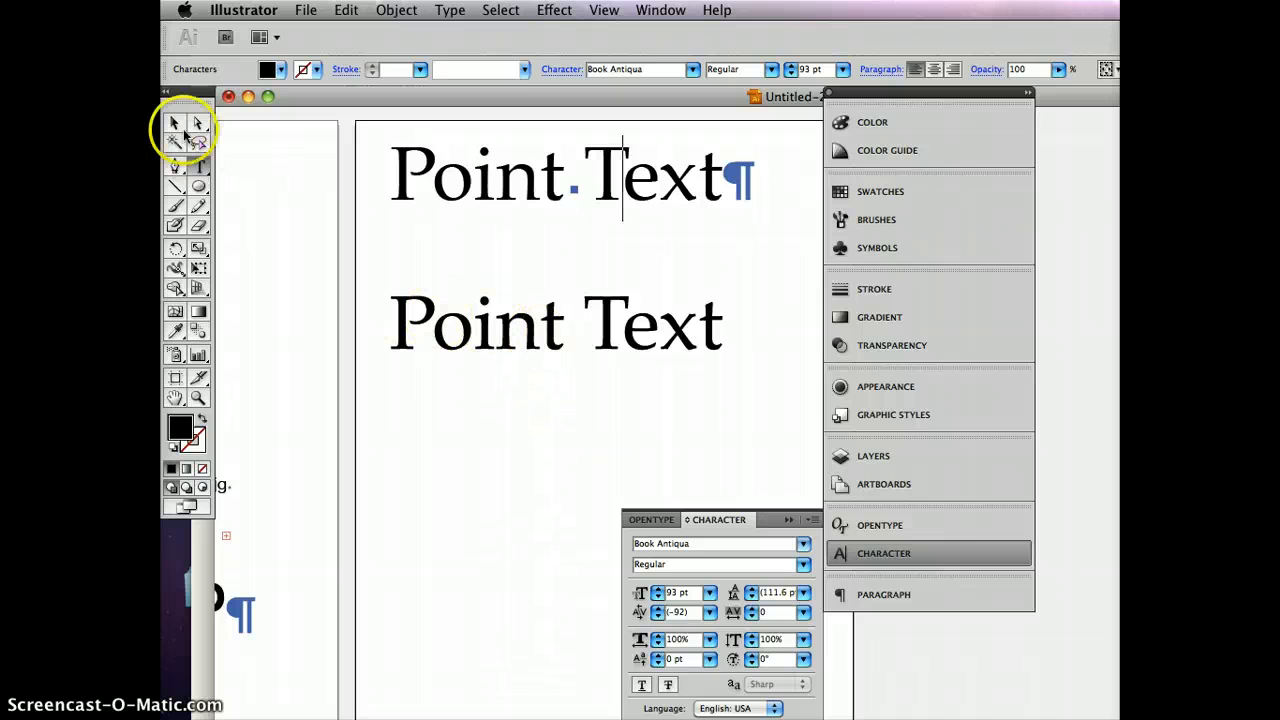
{"action": "left_click", "coordinate": [558, 337]}
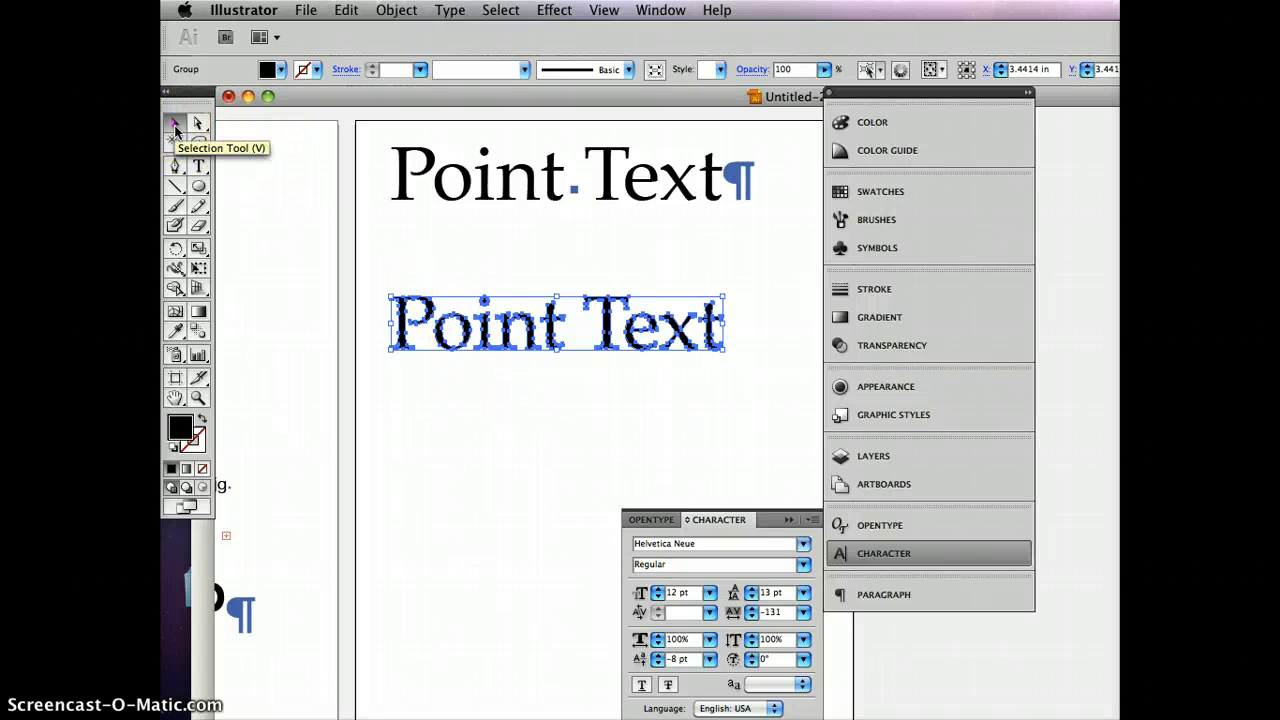
Step: Move the outlined "Point Text" group up closer to the original heading and deselect it
{"action": "left_click", "coordinate": [423, 272]}
{"action": "left_click", "coordinate": [428, 305]}
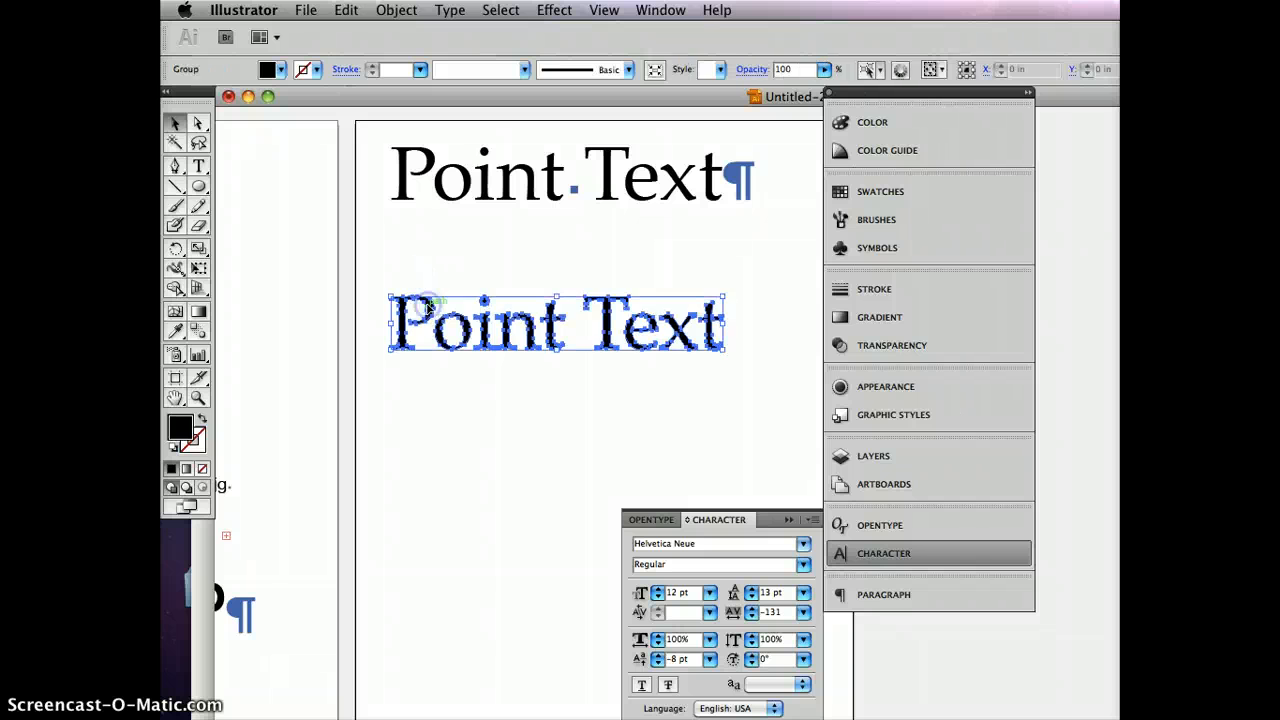
{"action": "left_click_drag", "start_coordinate": [428, 305], "coordinate": [426, 267]}
{"action": "left_click", "coordinate": [430, 371]}
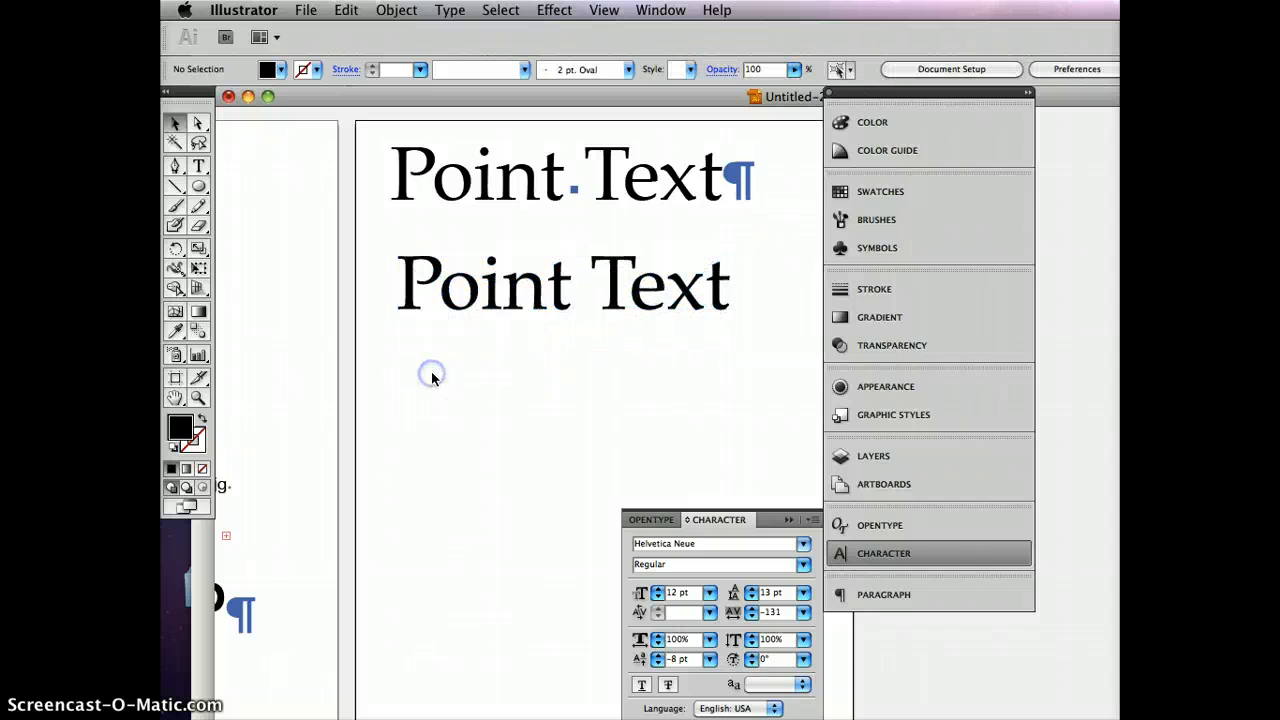
Step: Ungroup the outlined "Point Text" into separate letters and clear the selection
{"action": "left_click", "coordinate": [508, 287]}
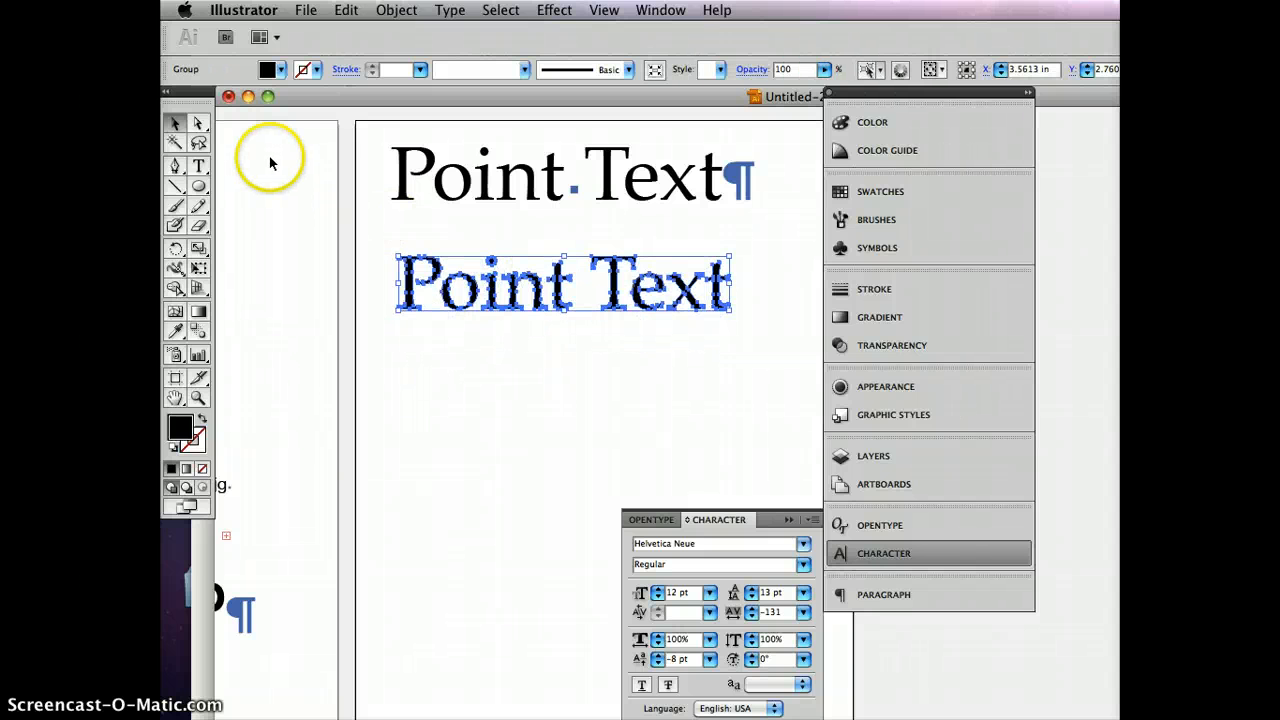
{"action": "left_click", "coordinate": [396, 12]}
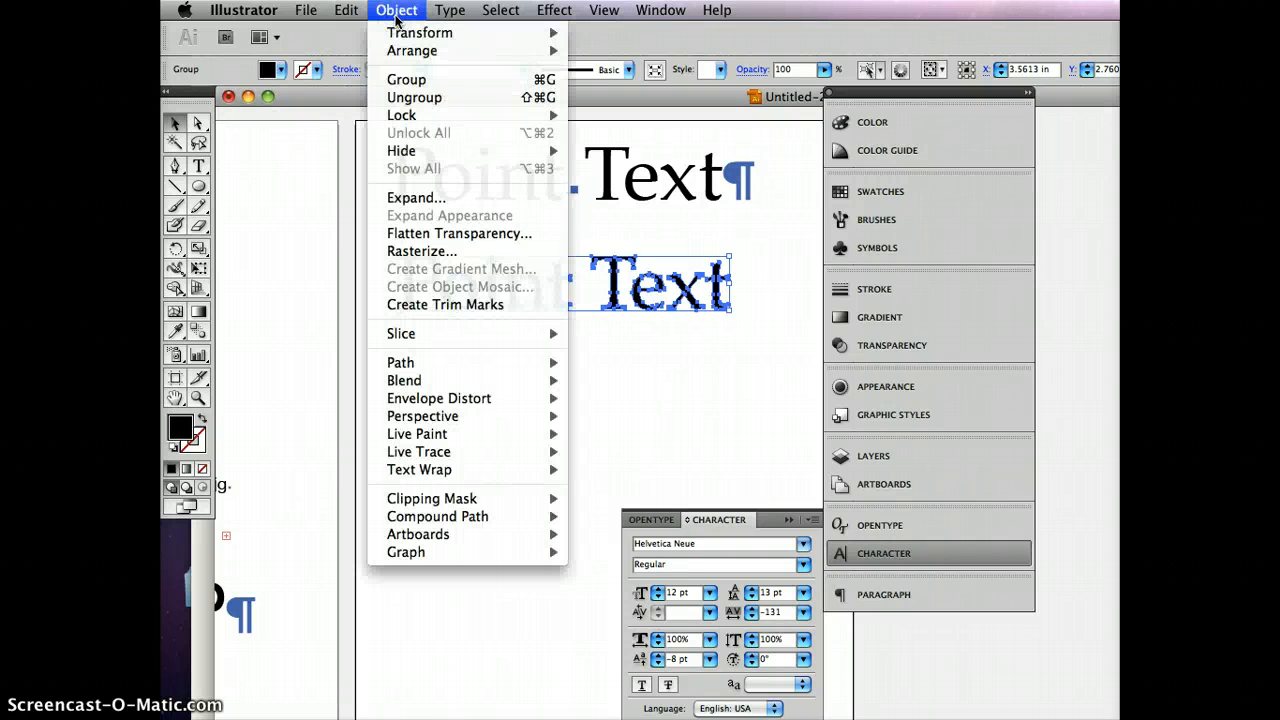
{"action": "left_click", "coordinate": [420, 98]}
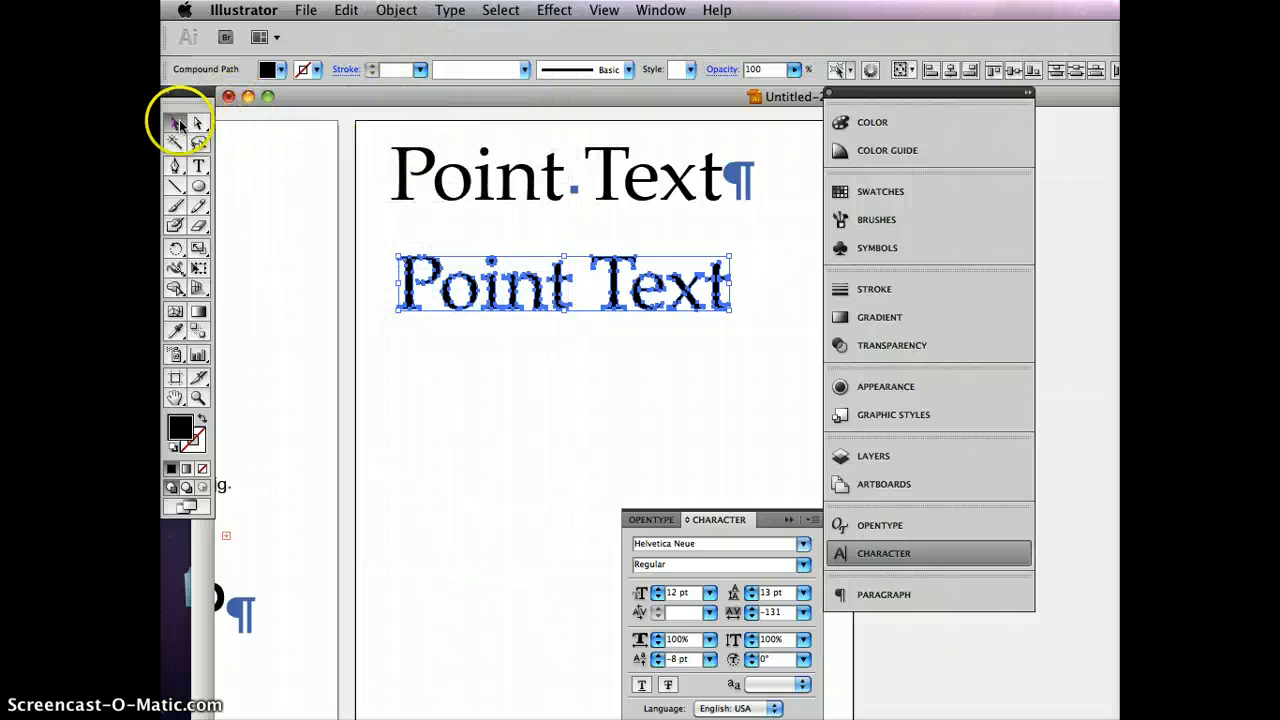
{"action": "left_click", "coordinate": [177, 123]}
{"action": "left_click", "coordinate": [501, 410]}
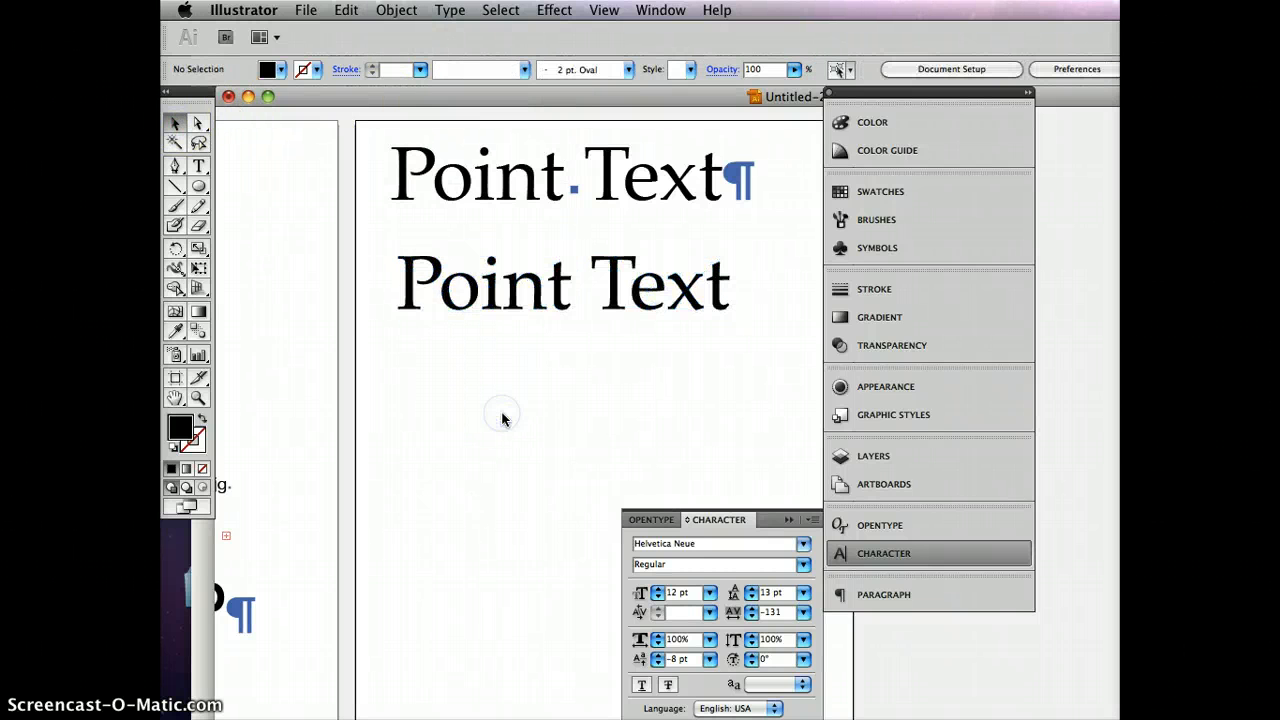
Step: Move the outlined letter "i" out of "Point" into the empty area below the word and deselect it
{"action": "left_click_drag", "start_coordinate": [488, 295], "coordinate": [479, 452]}
{"action": "left_click", "coordinate": [571, 416]}
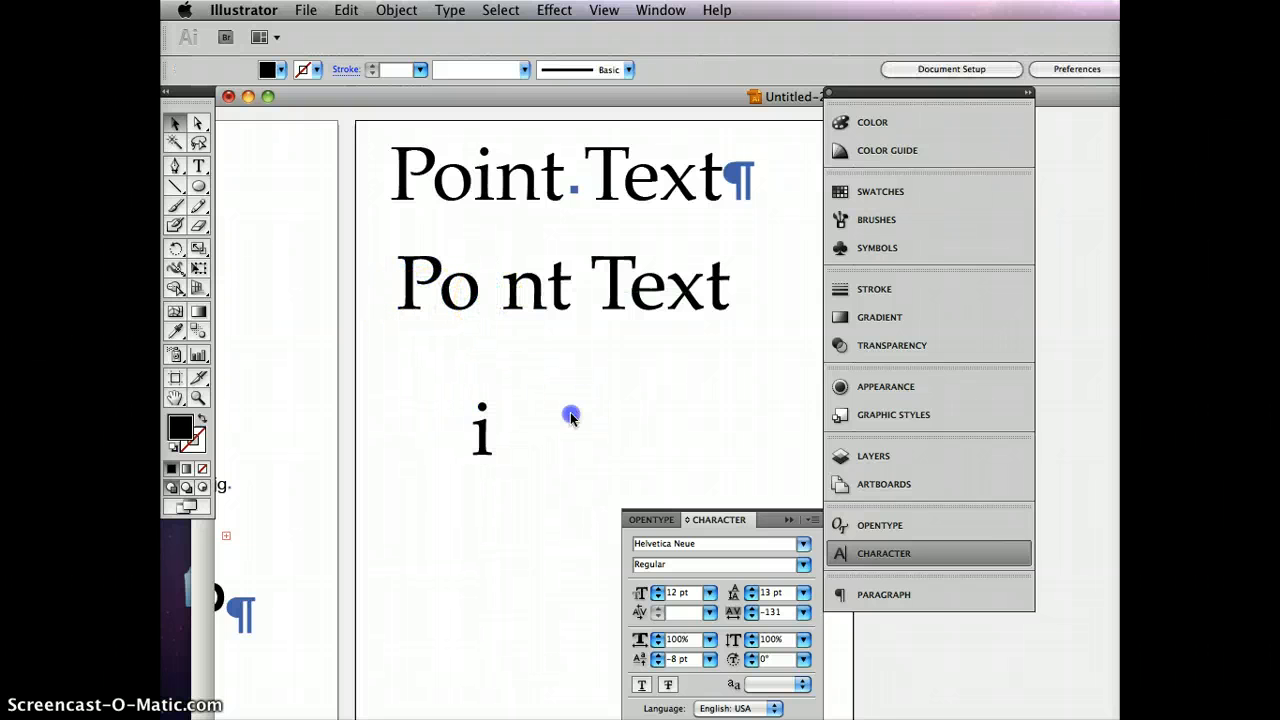
{"action": "left_click_drag", "start_coordinate": [481, 408], "coordinate": [519, 366]}
{"action": "left_click", "coordinate": [584, 408]}
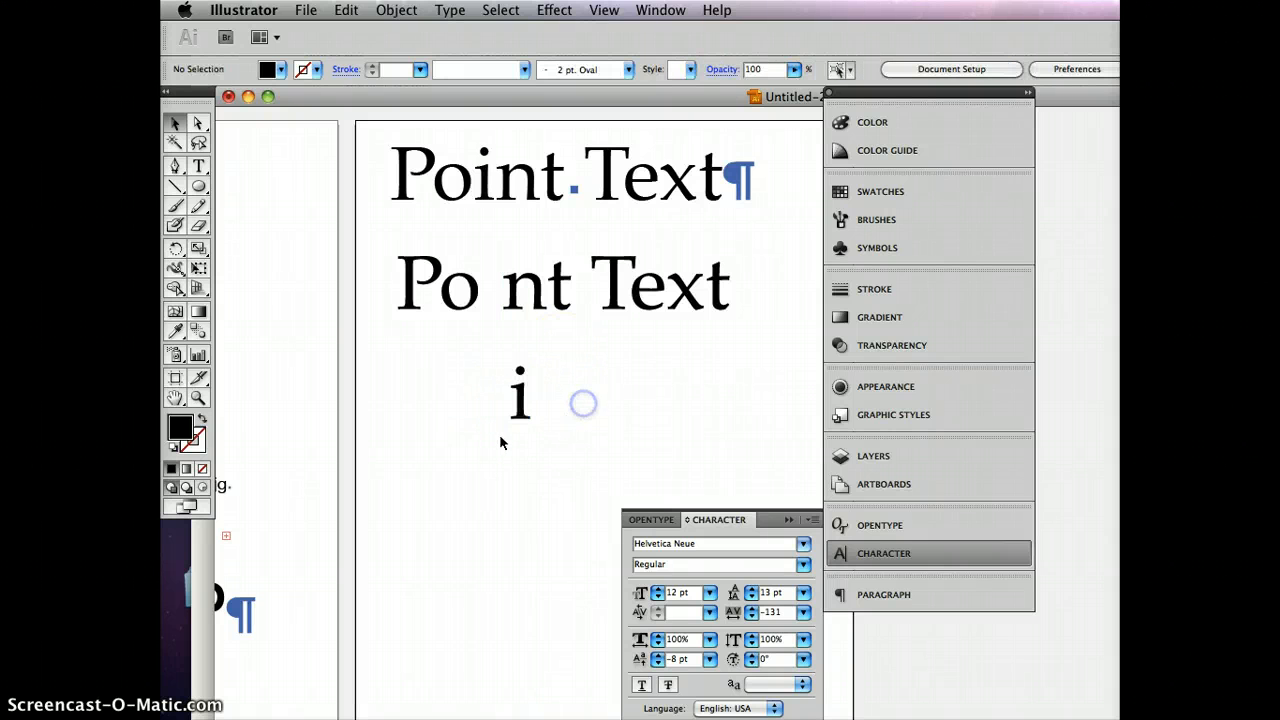
Step: Select the detached outlined "i" and check whether Ungroup can split it further
{"action": "left_click_drag", "start_coordinate": [500, 440], "coordinate": [571, 353]}
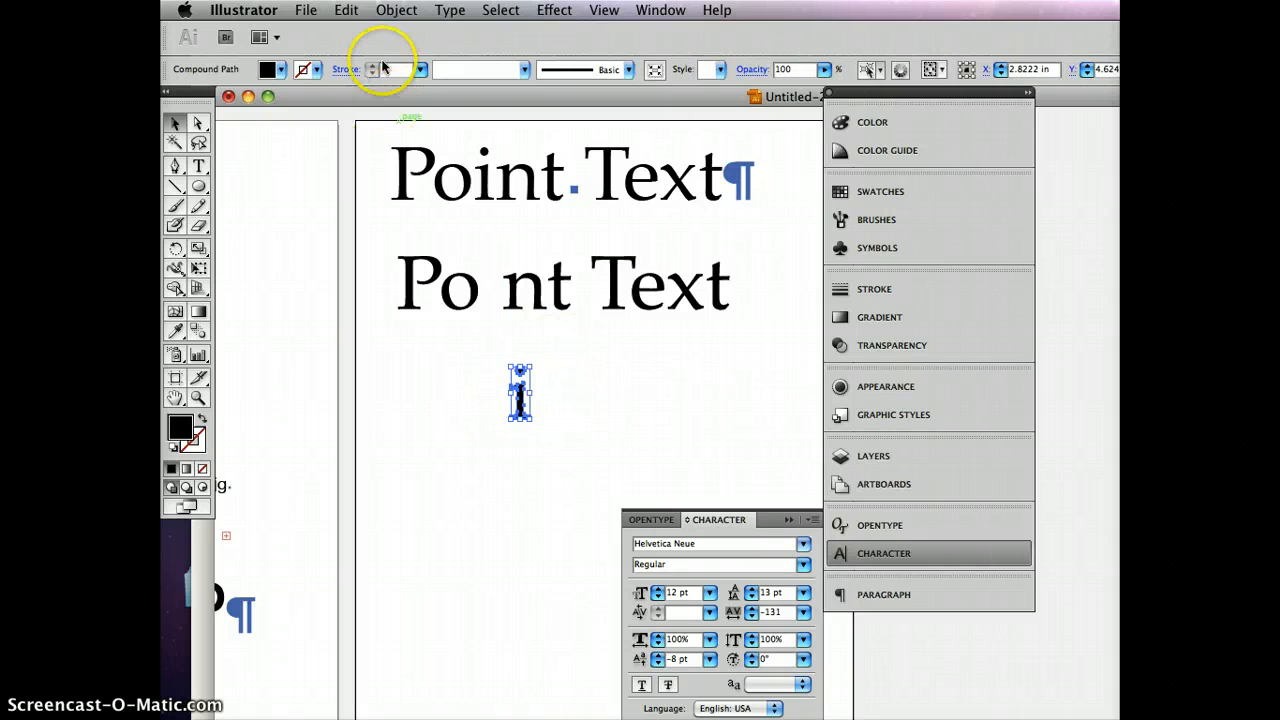
{"action": "left_click", "coordinate": [394, 10]}
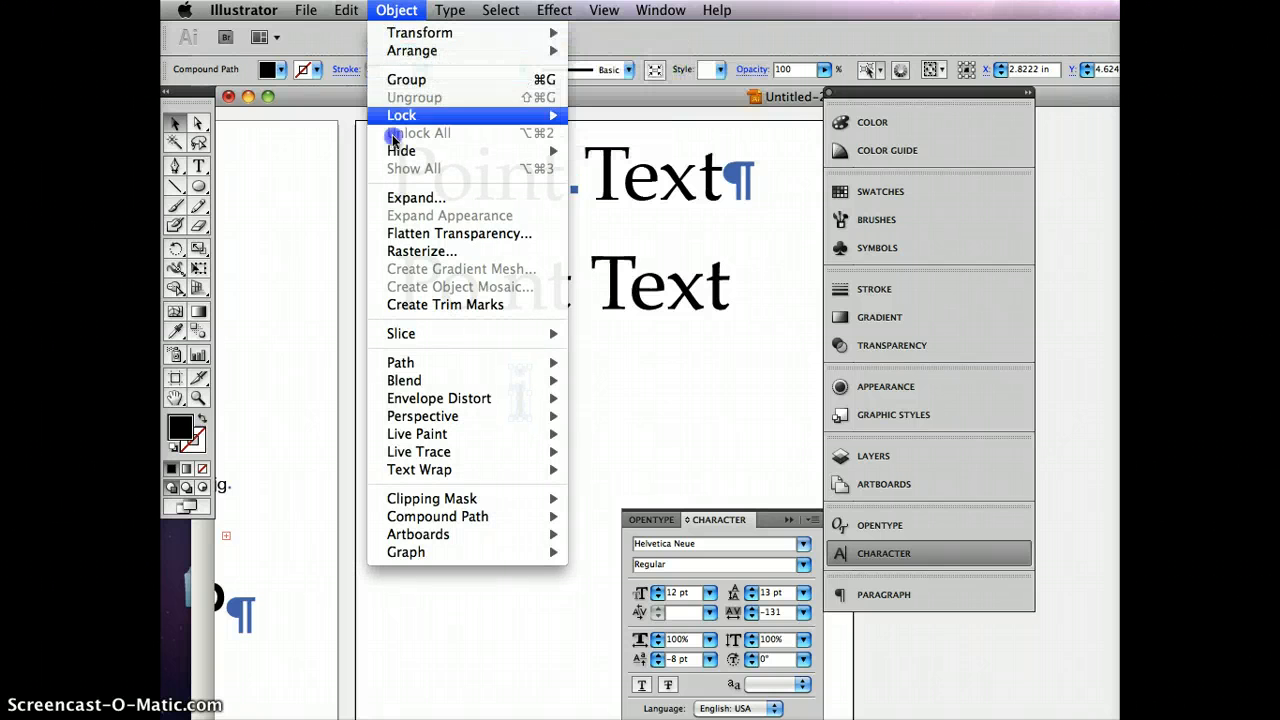
{"action": "left_click", "coordinate": [620, 374]}
{"action": "left_click", "coordinate": [585, 382]}
{"action": "left_click", "coordinate": [517, 410]}
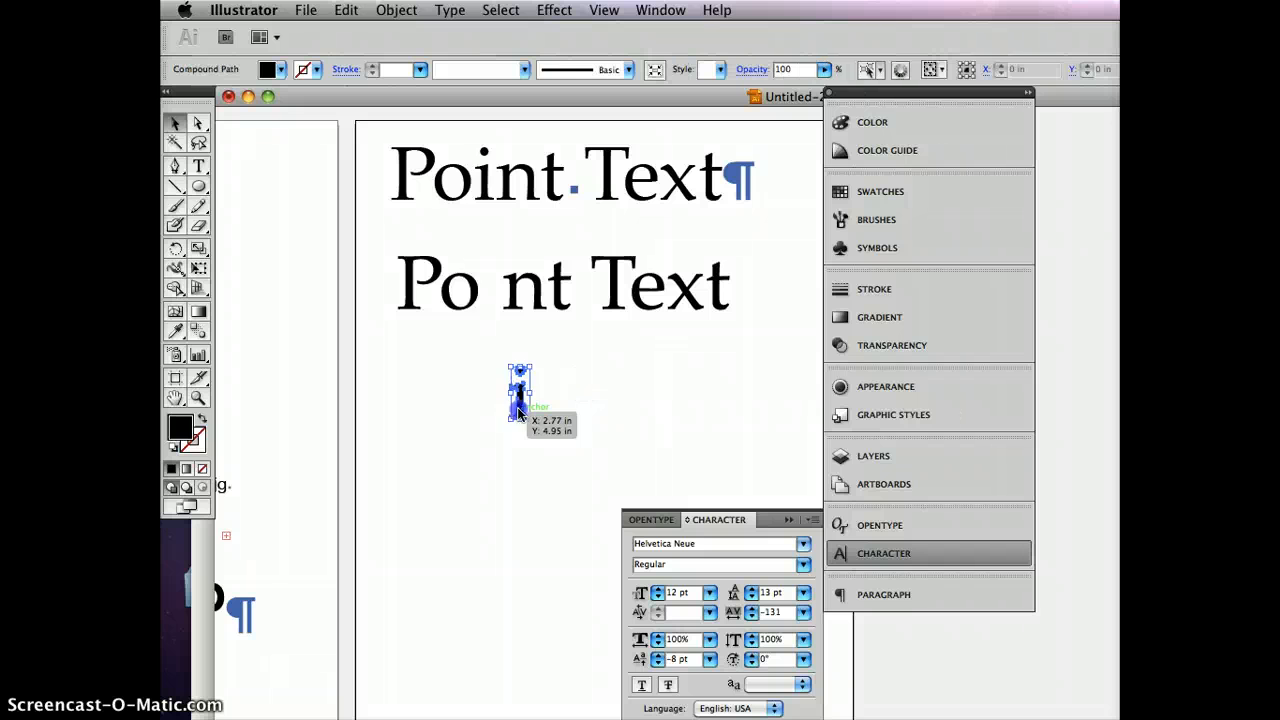
{"action": "left_click", "coordinate": [398, 10]}
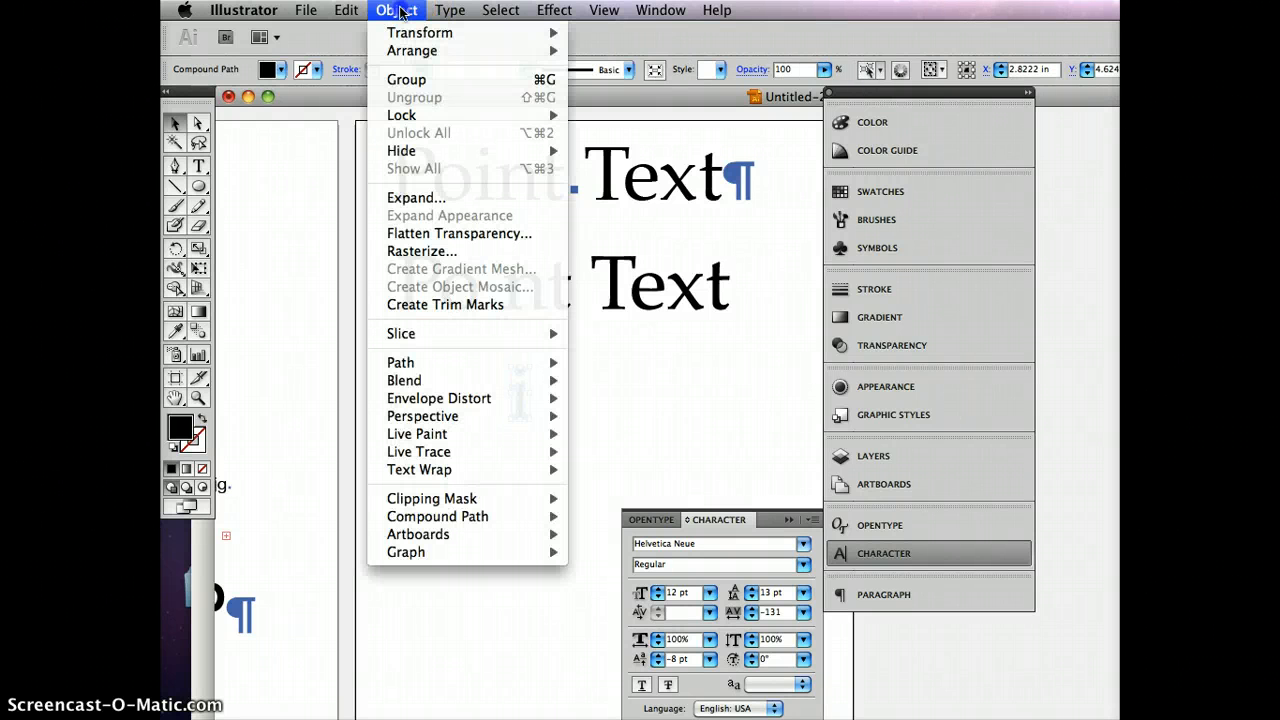
{"action": "left_click", "coordinate": [408, 100]}
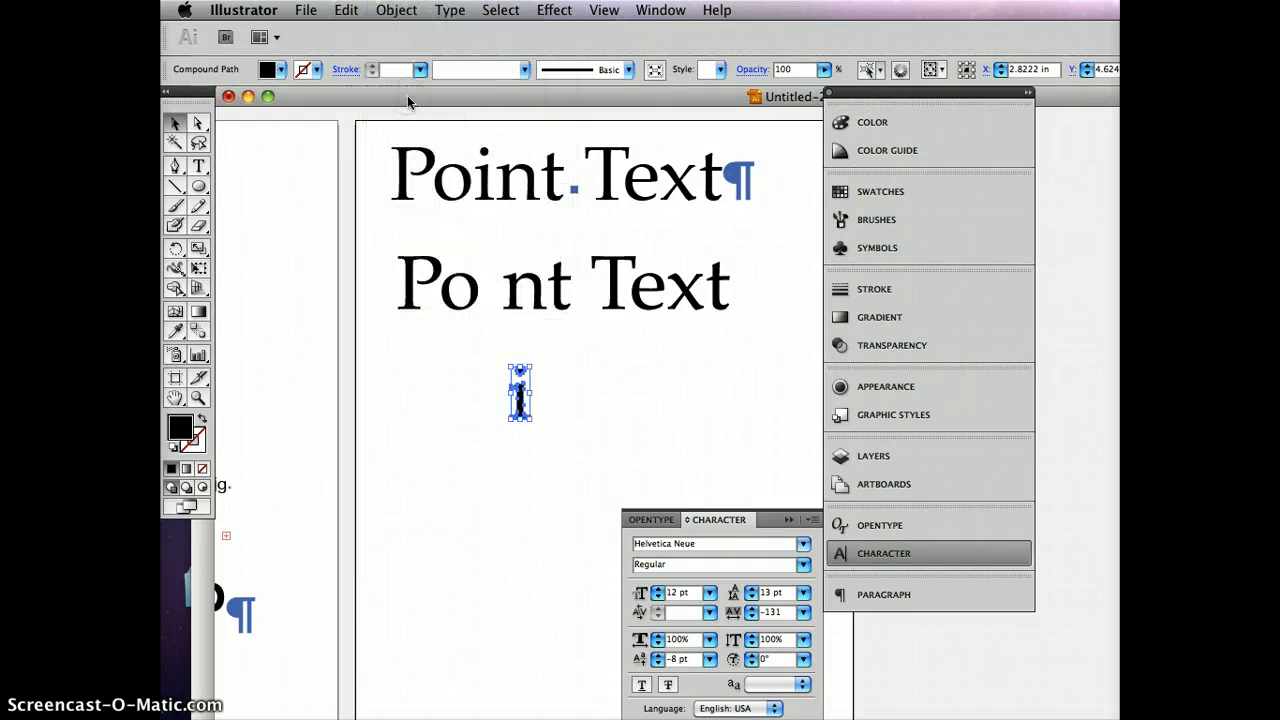
{"action": "left_click", "coordinate": [588, 377]}
Step: Move the second large outlined "i" as one piece, placing it closer beside the first "i"
{"action": "left_click", "coordinate": [314, 589]}
{"action": "left_click", "coordinate": [643, 518]}
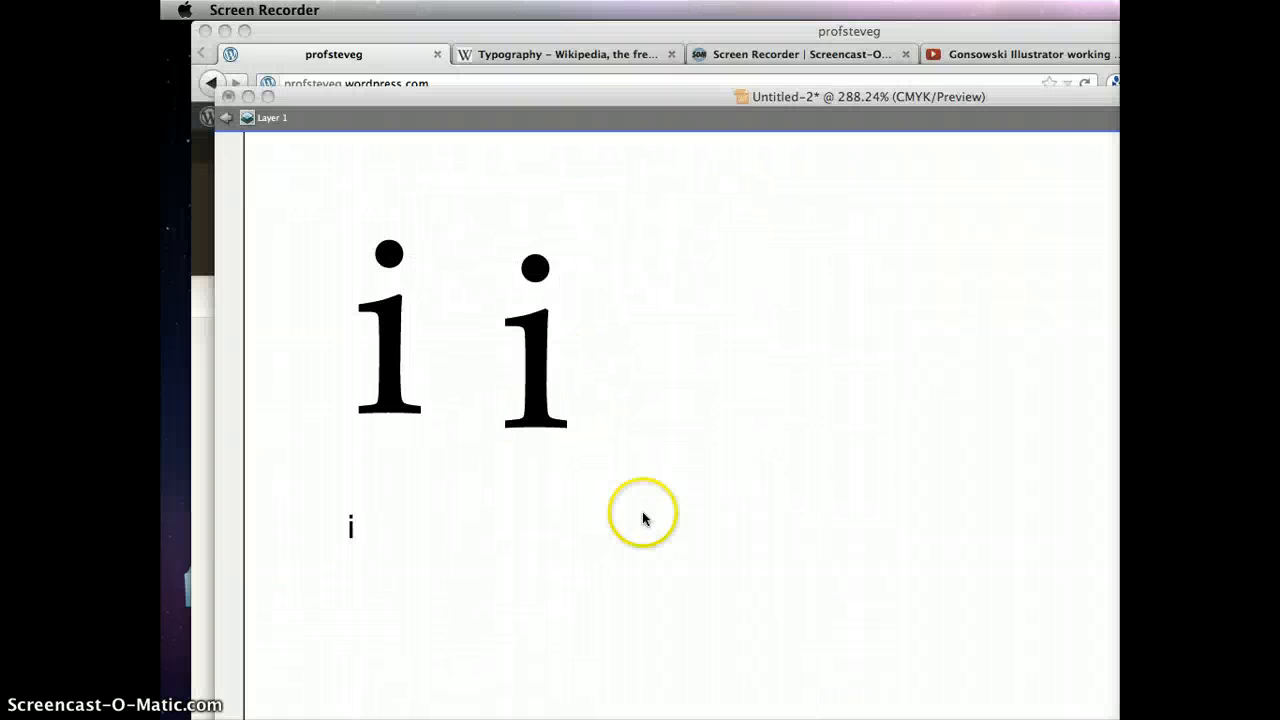
{"action": "left_click", "coordinate": [537, 266]}
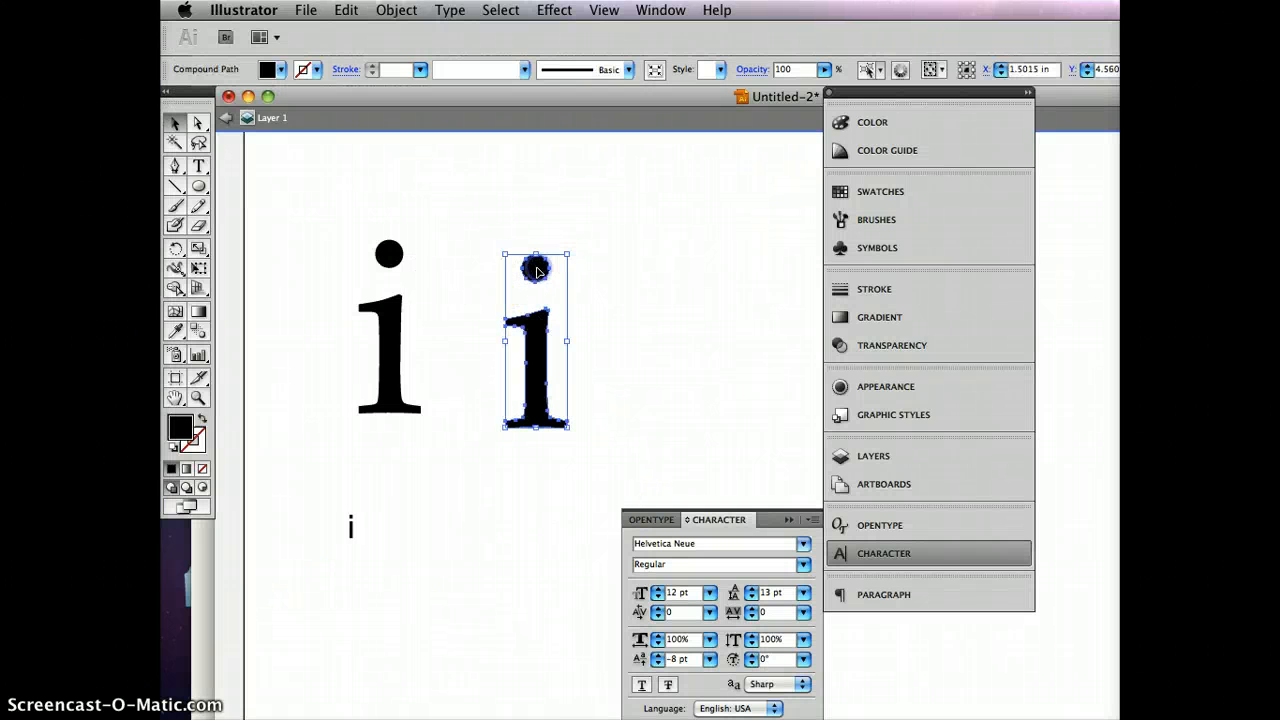
{"action": "left_click_drag", "start_coordinate": [537, 270], "coordinate": [556, 215]}
{"action": "left_click", "coordinate": [608, 251]}
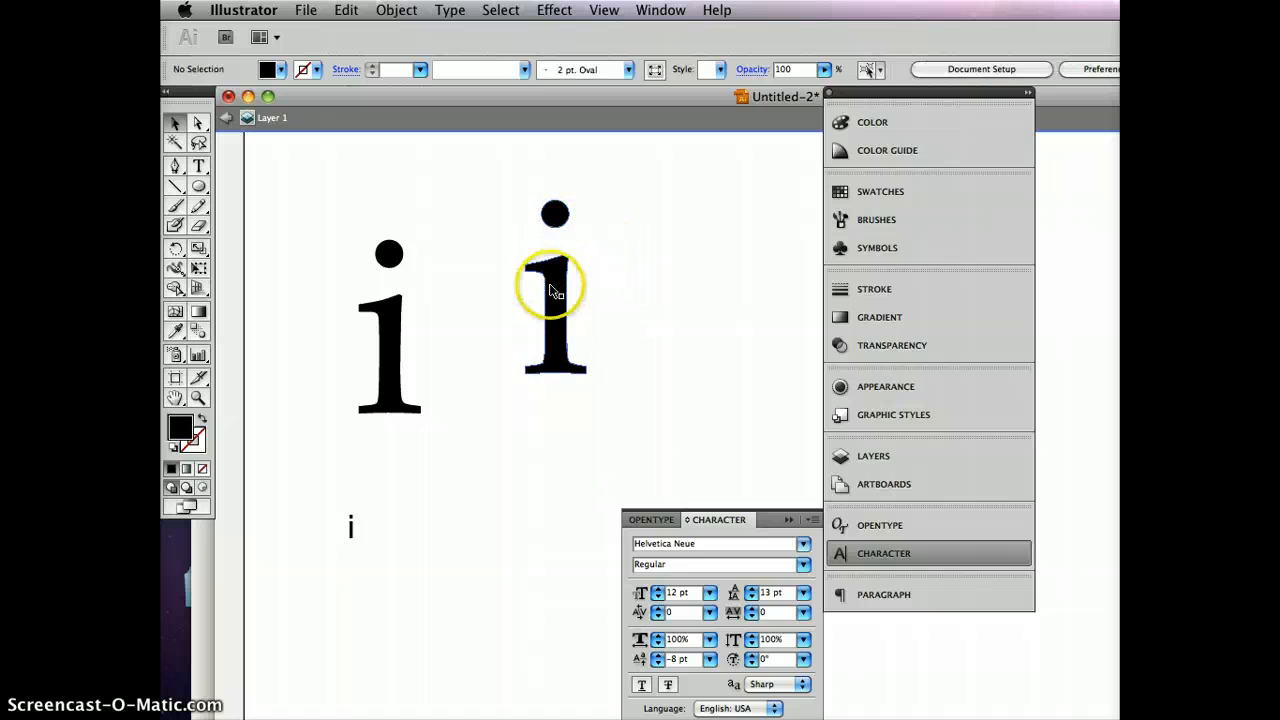
{"action": "left_click_drag", "start_coordinate": [556, 292], "coordinate": [503, 334]}
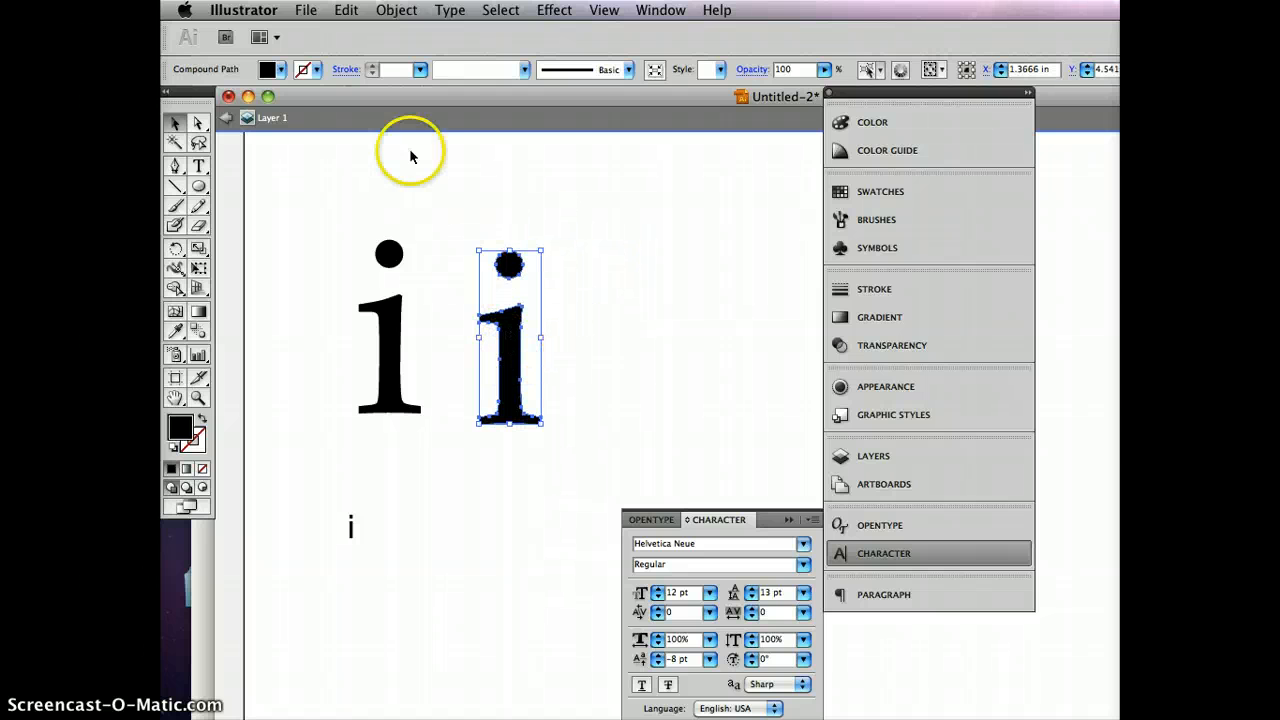
Step: Release the compound path of the second outlined "i" and clear the selection
{"action": "left_click", "coordinate": [396, 10]}
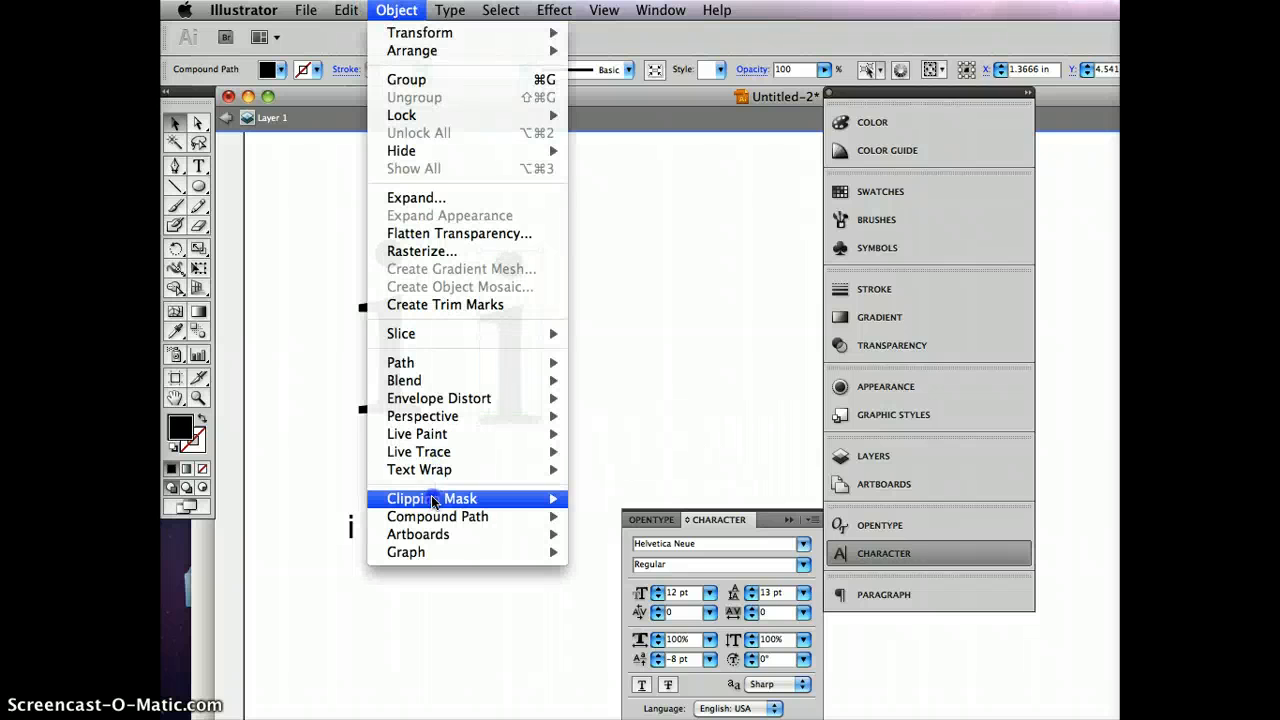
{"action": "mouse_move", "coordinate": [443, 516]}
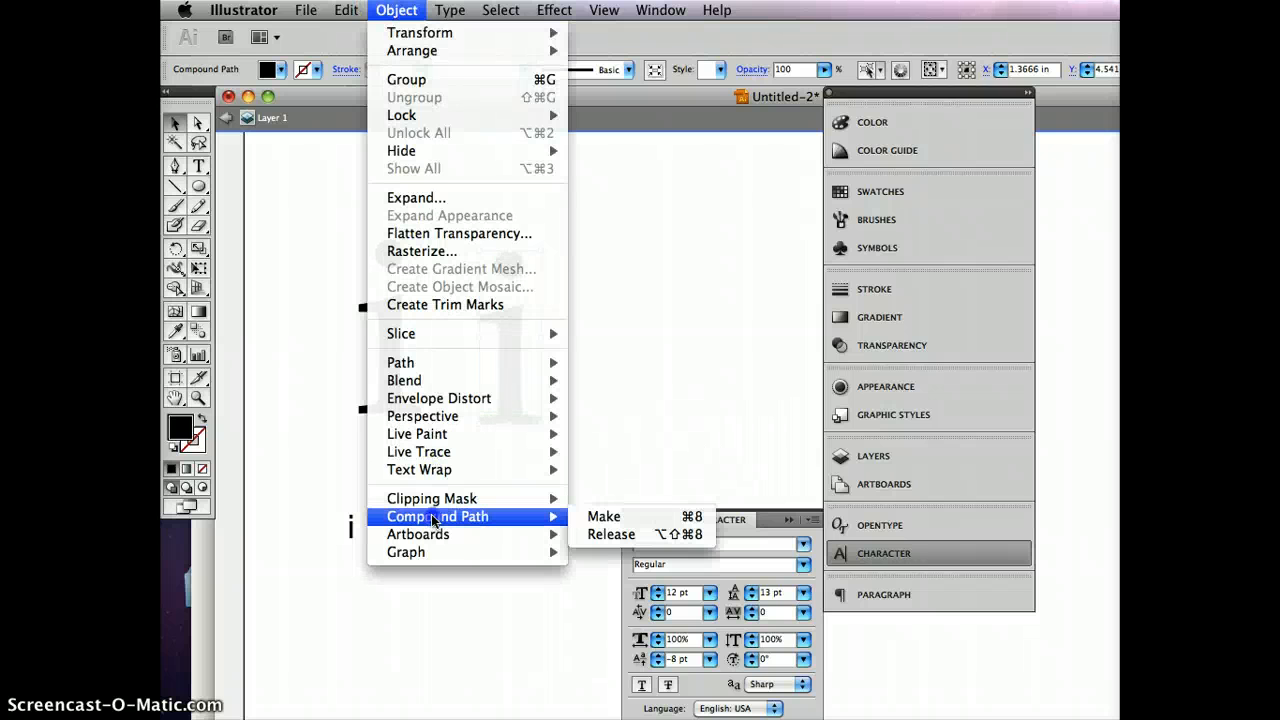
{"action": "left_click", "coordinate": [620, 535]}
{"action": "left_click", "coordinate": [648, 395]}
{"action": "left_click", "coordinate": [507, 238]}
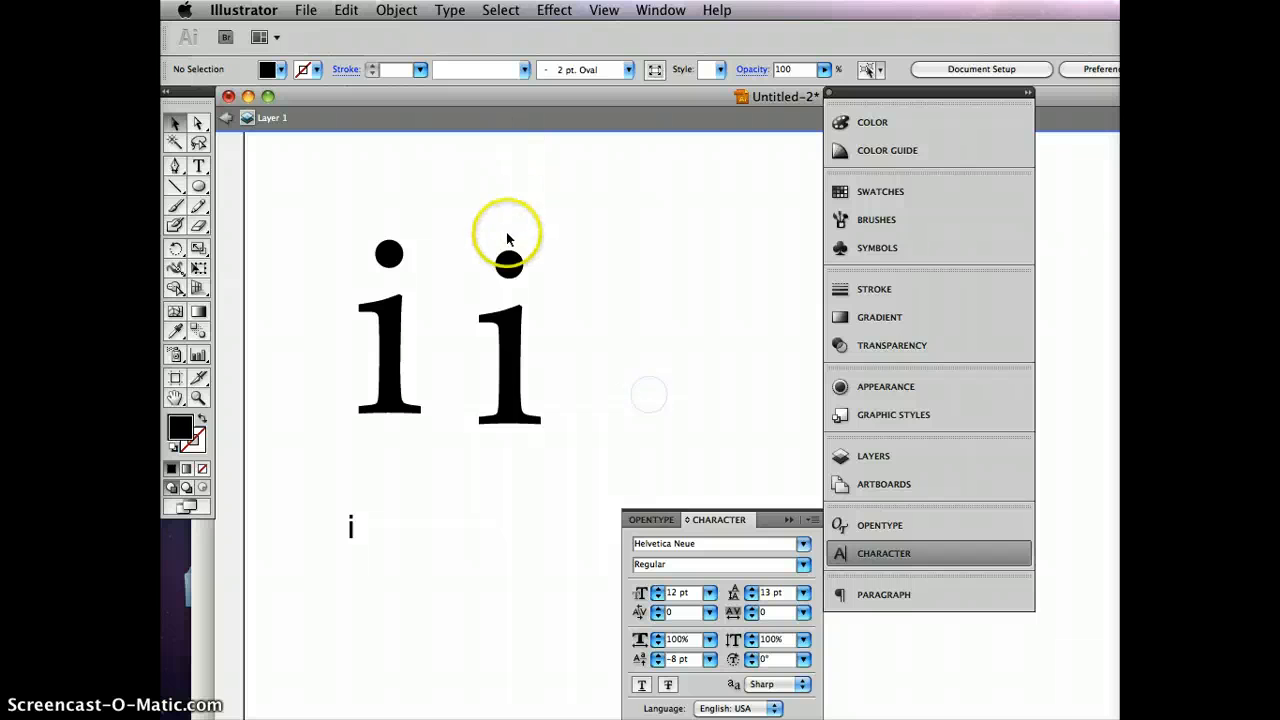
Step: Move the released dot and stem of the second "i" separately up and away from the first "i"
{"action": "left_click_drag", "start_coordinate": [509, 262], "coordinate": [620, 163]}
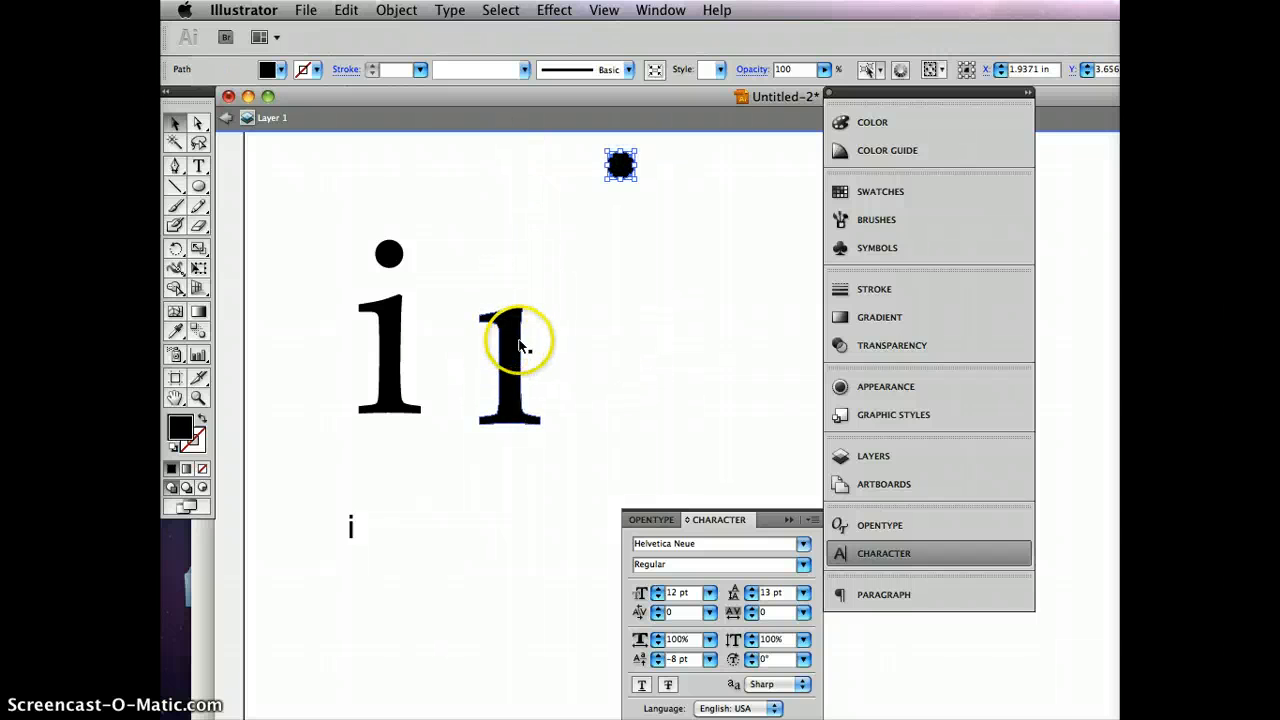
{"action": "left_click_drag", "start_coordinate": [519, 345], "coordinate": [596, 250]}
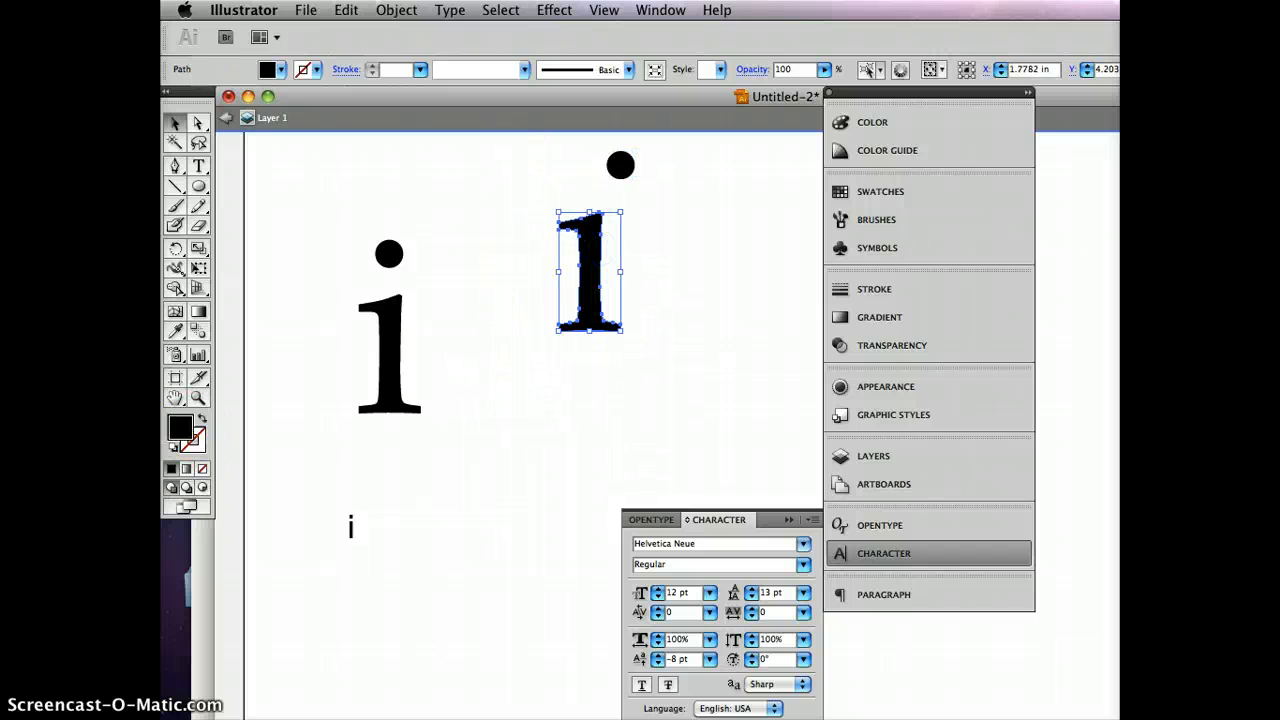
{"action": "left_click", "coordinate": [541, 545]}
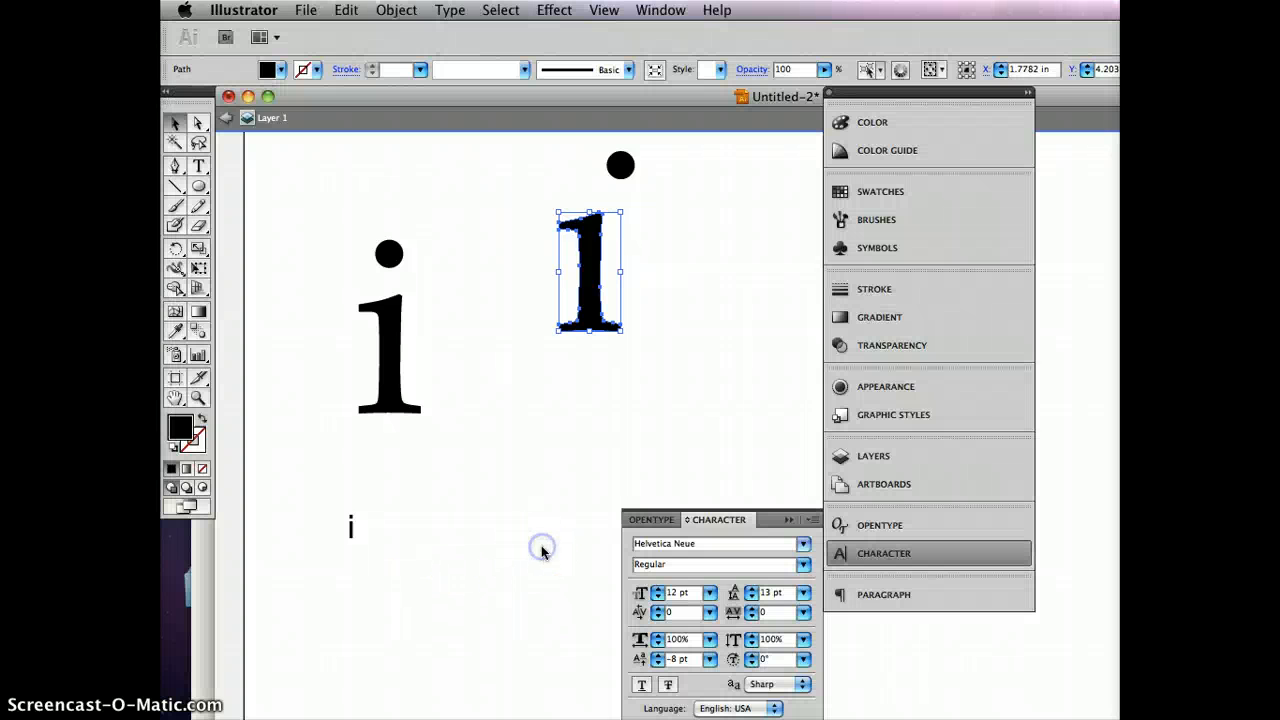
Step: Compare selecting the first "i" as a compound path with selecting the released parts of the second "i" individually
{"action": "left_click", "coordinate": [388, 392]}
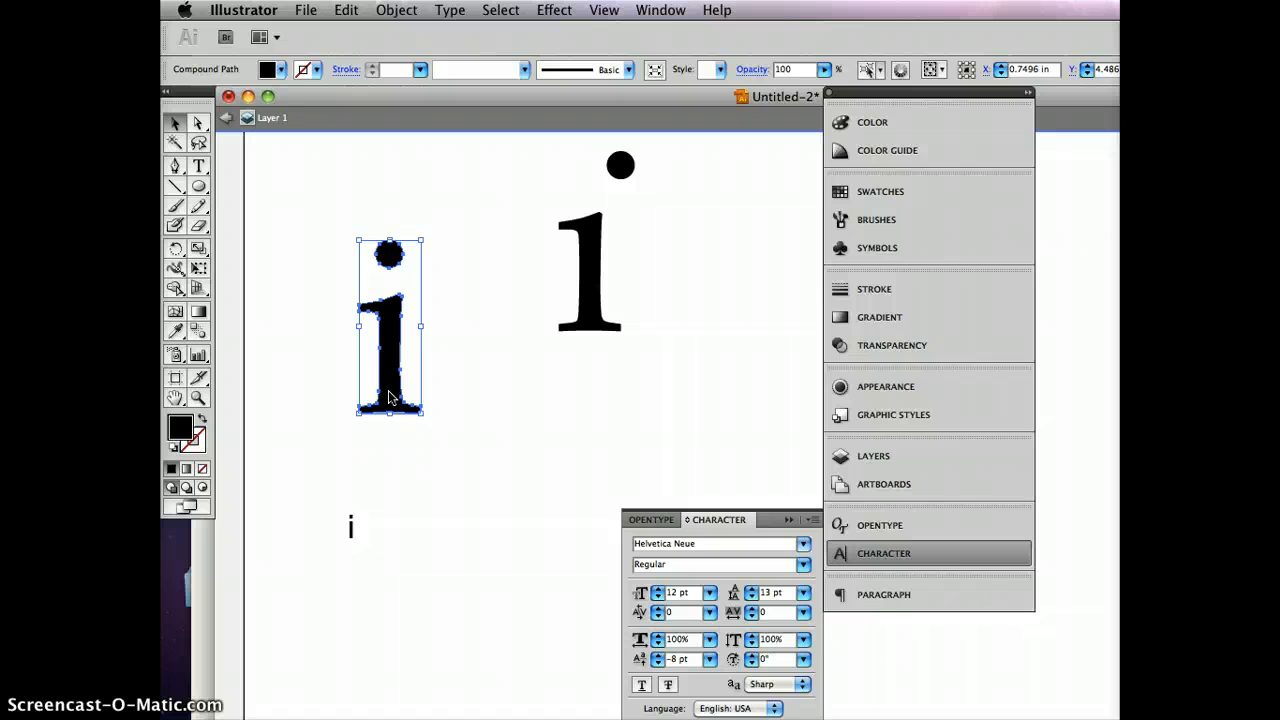
{"action": "left_click", "coordinate": [591, 260]}
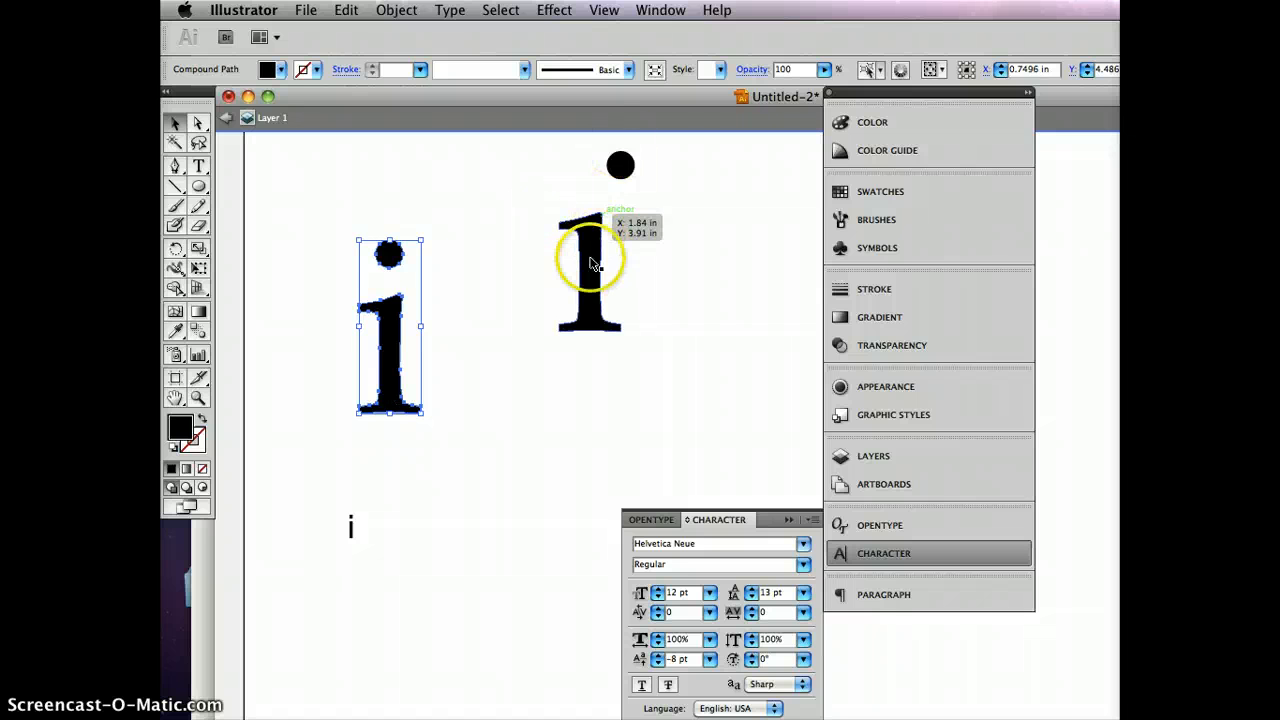
{"action": "left_click", "coordinate": [621, 165]}
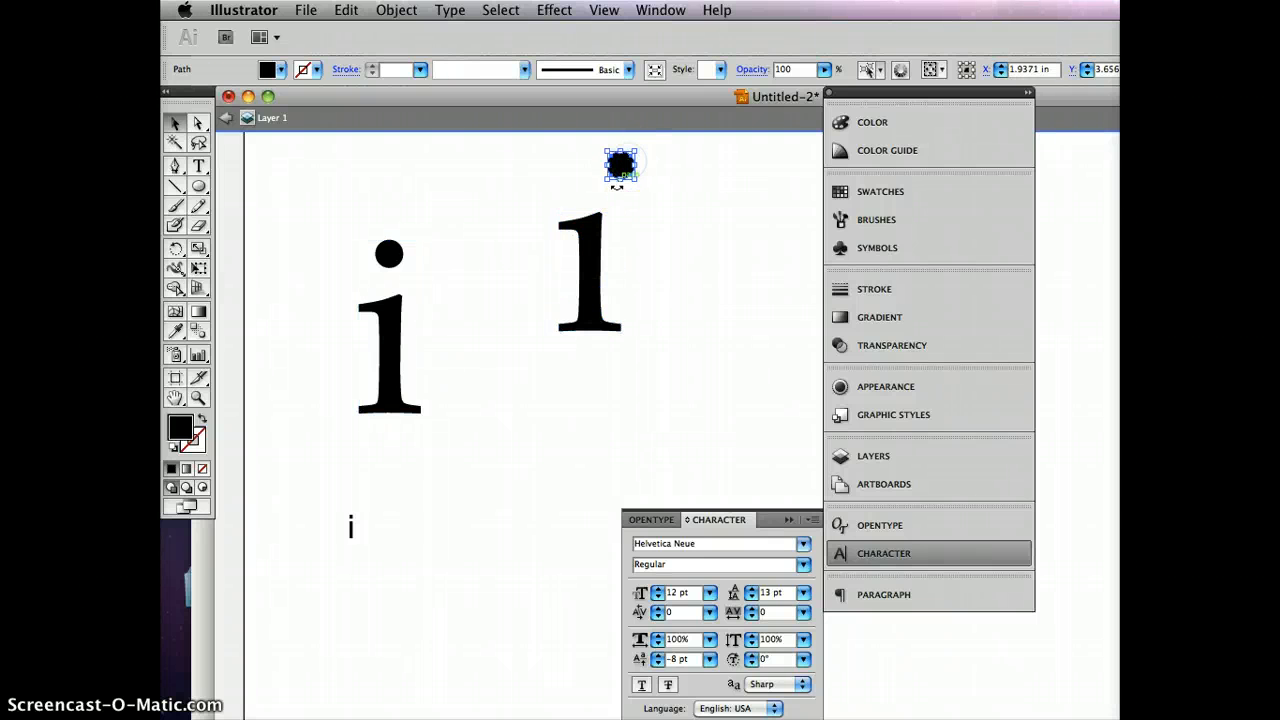
Step: Shift the released stem sideways, center the dot above it to re-form the second "i", and deselect
{"action": "left_click_drag", "start_coordinate": [596, 250], "coordinate": [651, 247]}
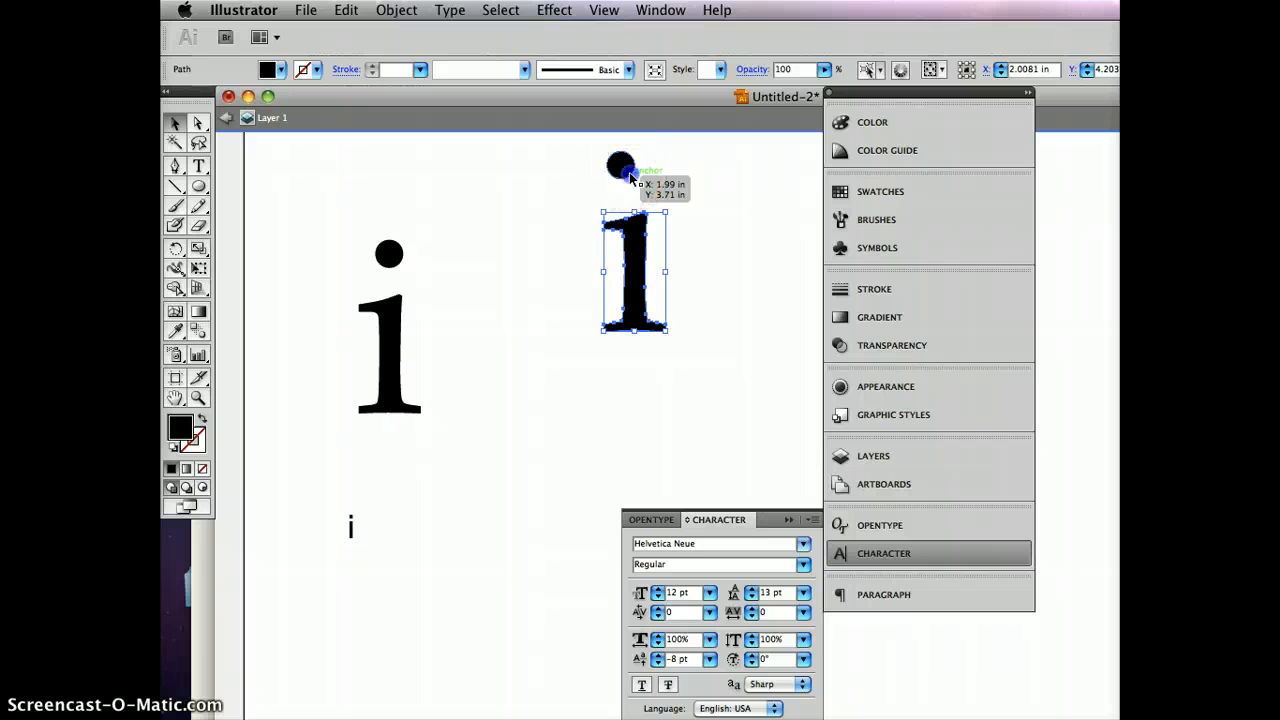
{"action": "left_click_drag", "start_coordinate": [630, 181], "coordinate": [637, 181]}
{"action": "left_click", "coordinate": [533, 276]}
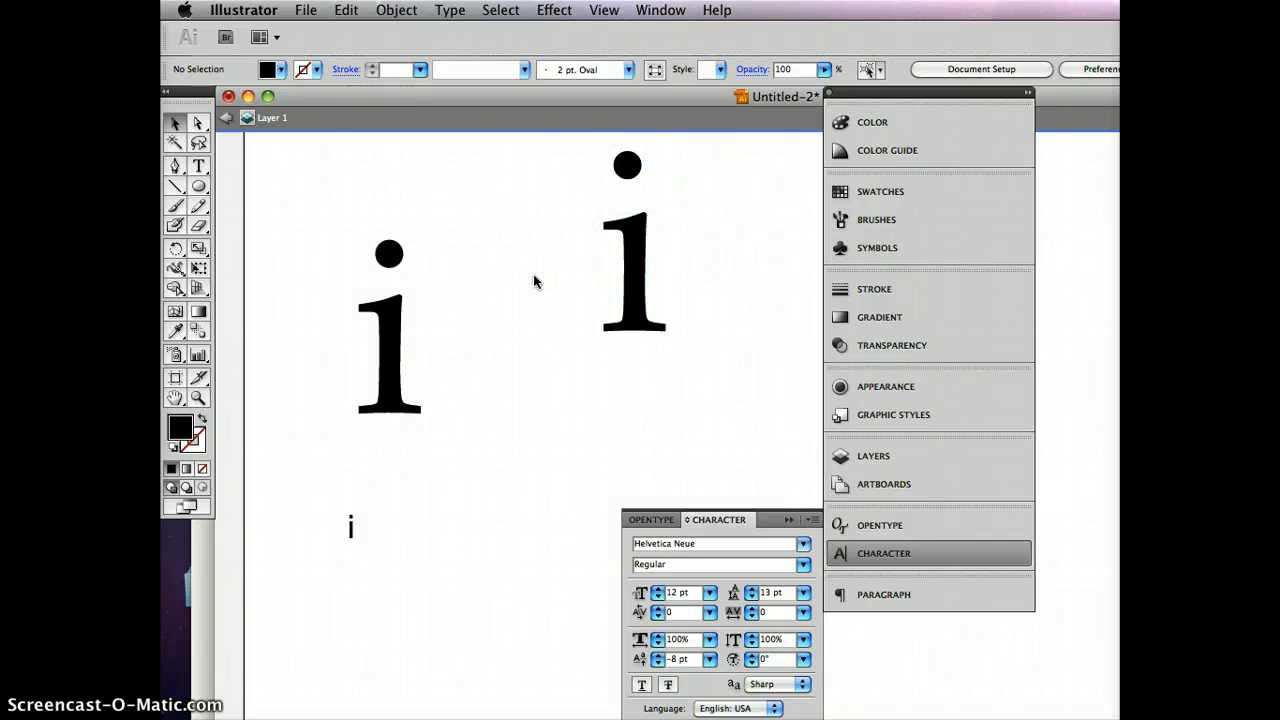
Step: Compare selecting the live Point Text as one type object with selecting the outlined "i" and "n" as separate compound paths
{"action": "left_click", "coordinate": [396, 351]}
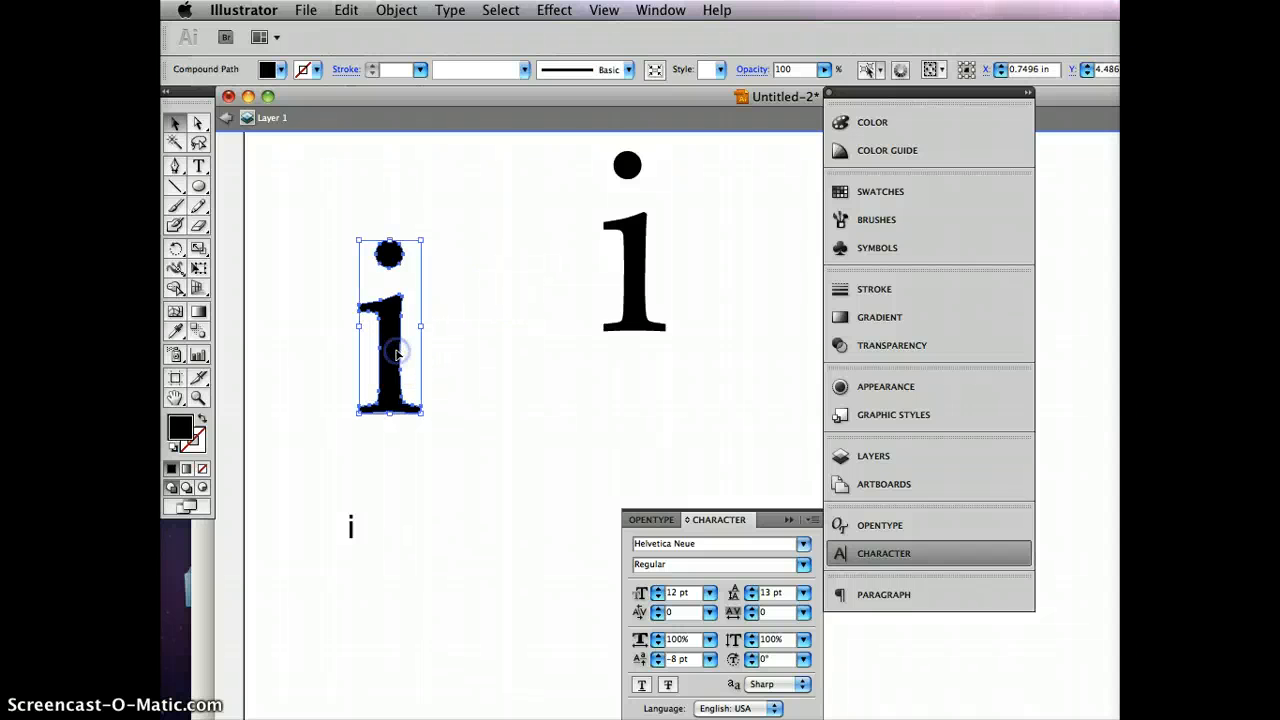
{"action": "double_click", "coordinate": [176, 399]}
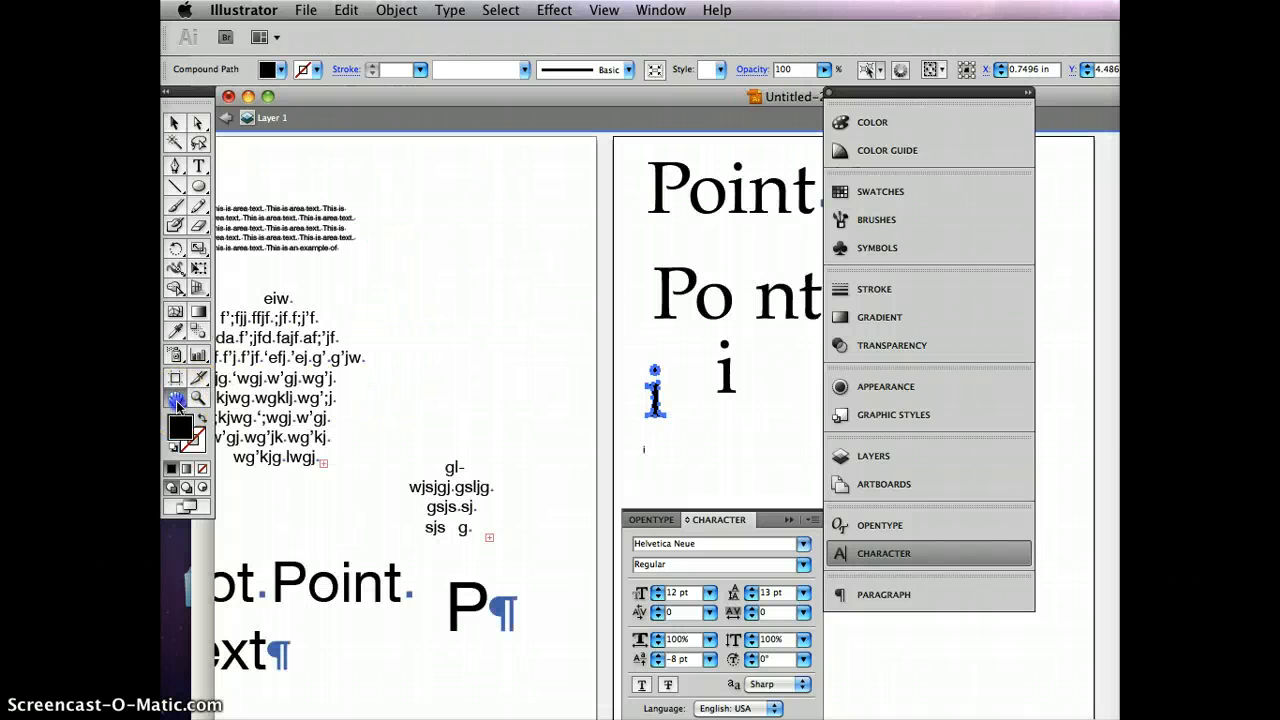
{"action": "left_click_drag", "start_coordinate": [451, 309], "coordinate": [262, 321]}
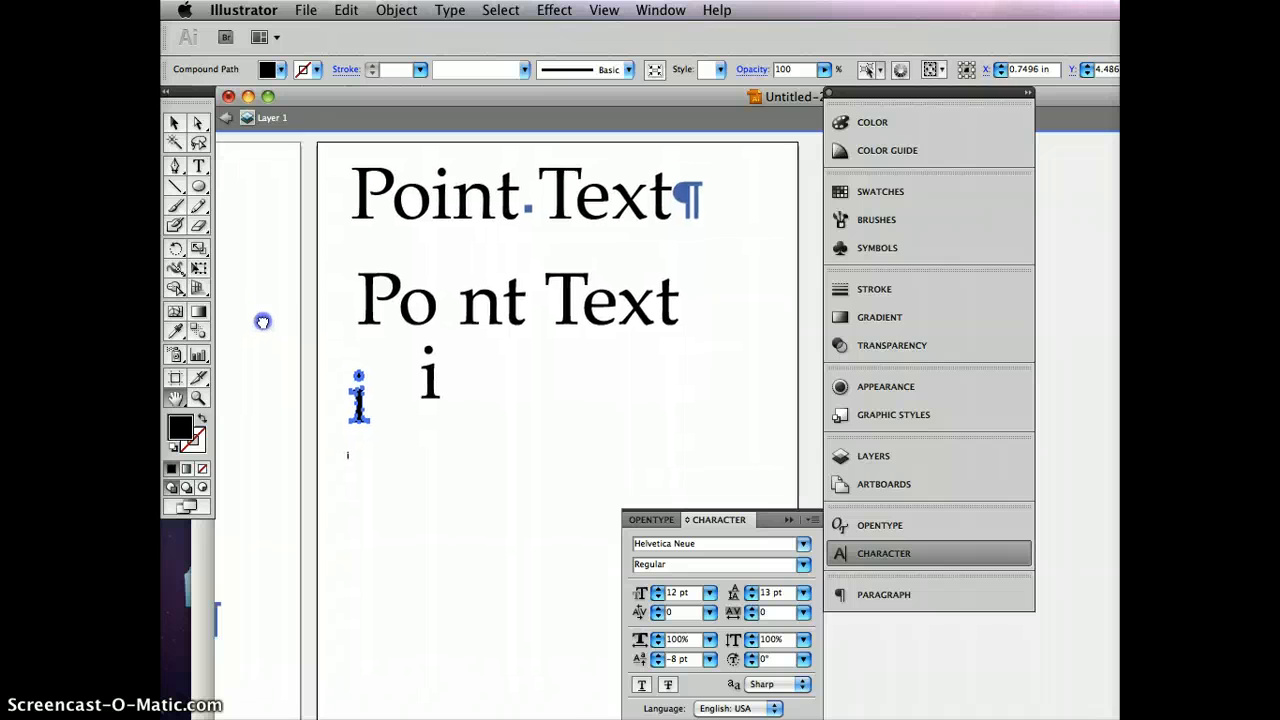
{"action": "left_click", "coordinate": [174, 122]}
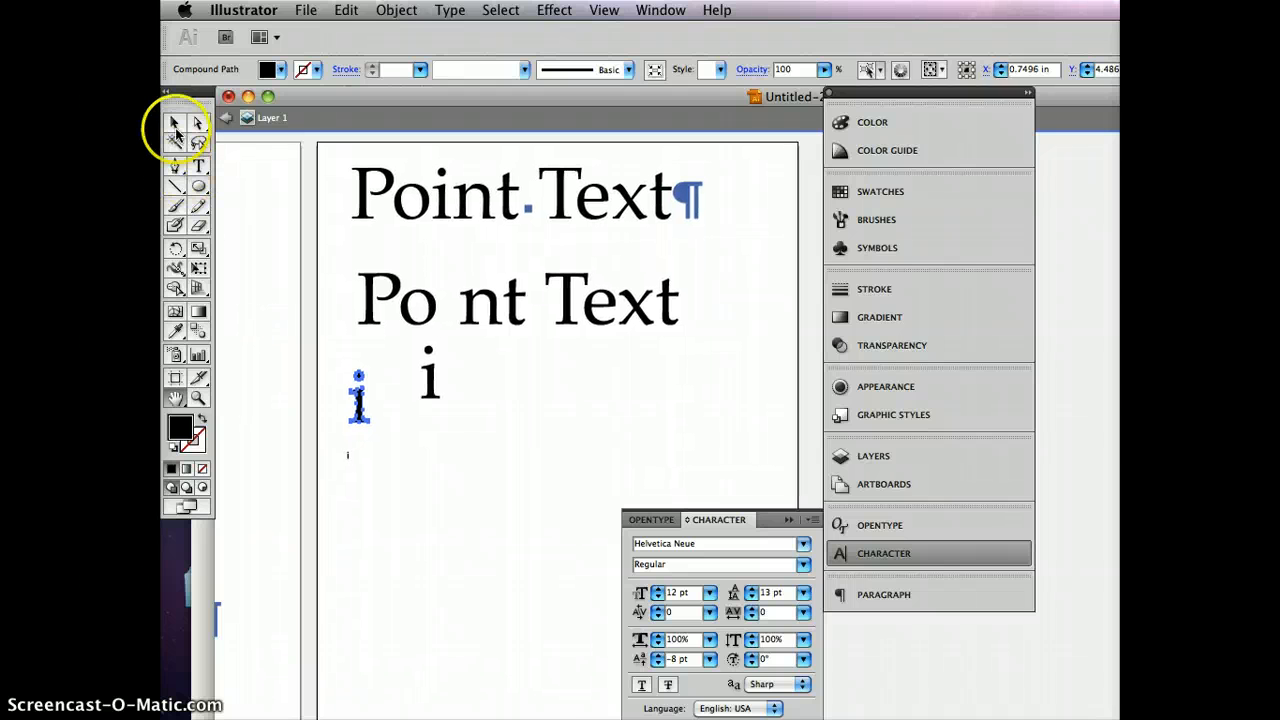
{"action": "left_click", "coordinate": [505, 200]}
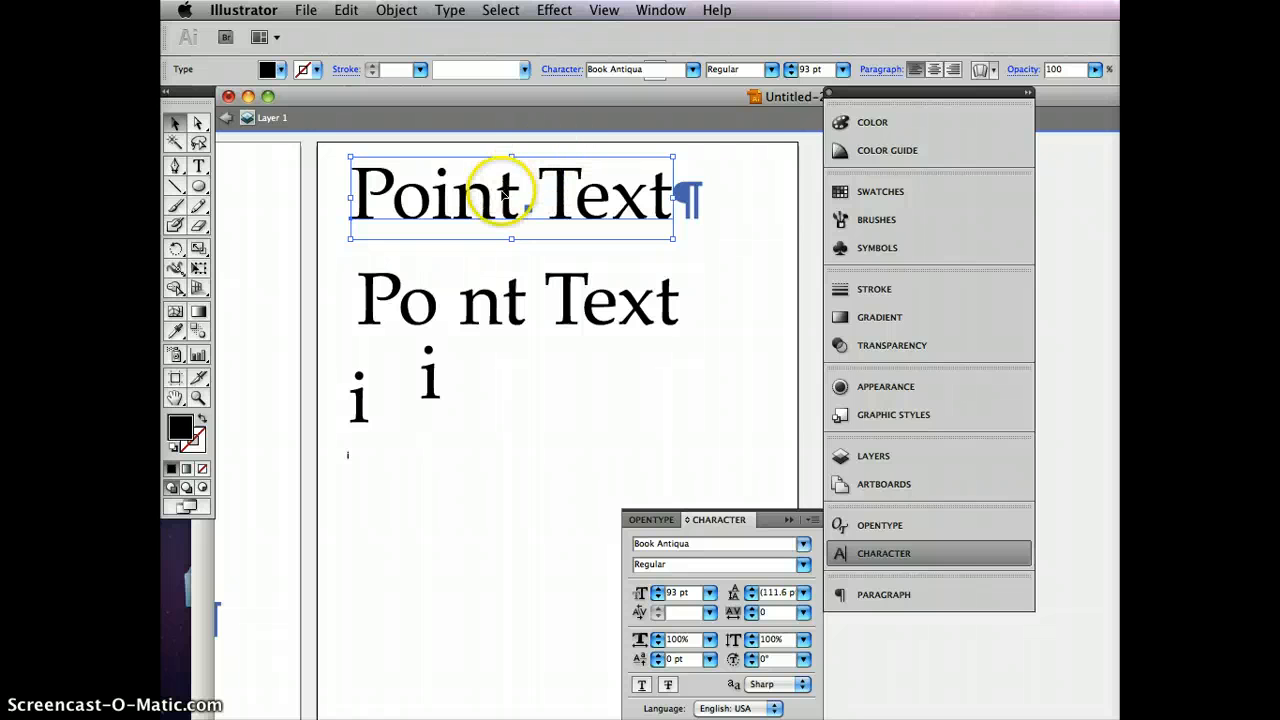
{"action": "left_click", "coordinate": [483, 261]}
{"action": "left_click", "coordinate": [503, 208]}
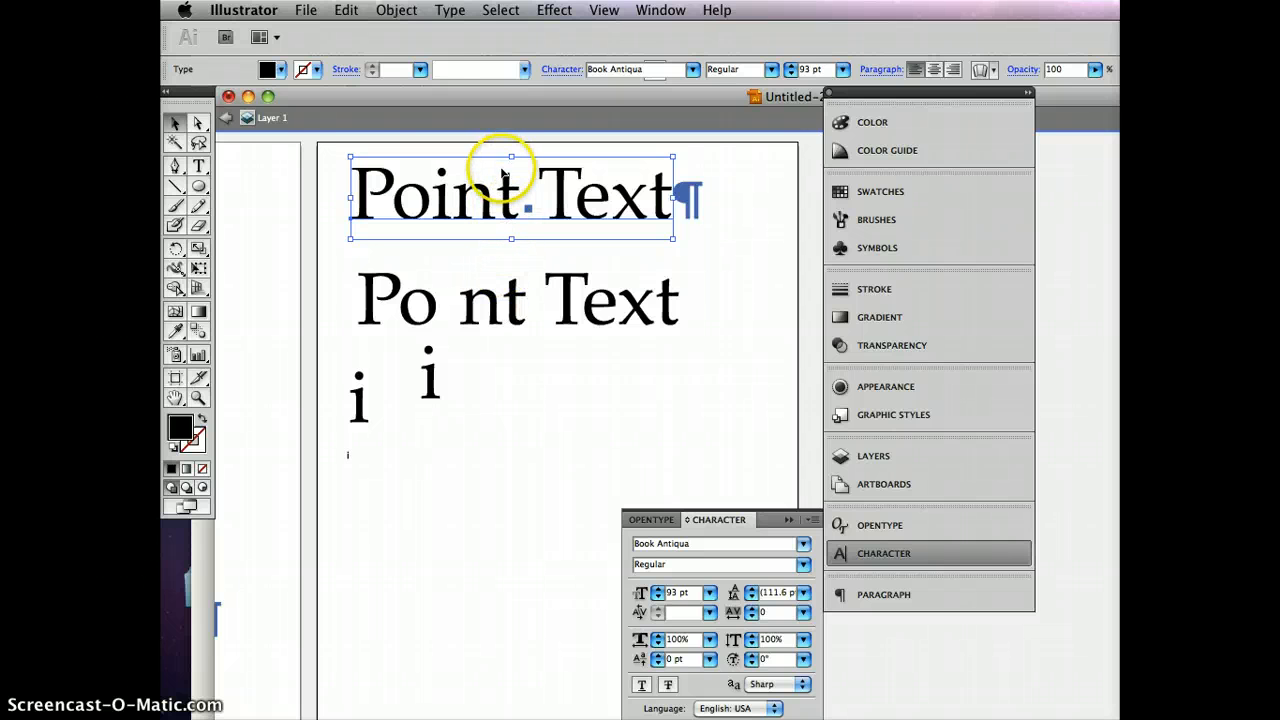
{"action": "left_click", "coordinate": [471, 303]}
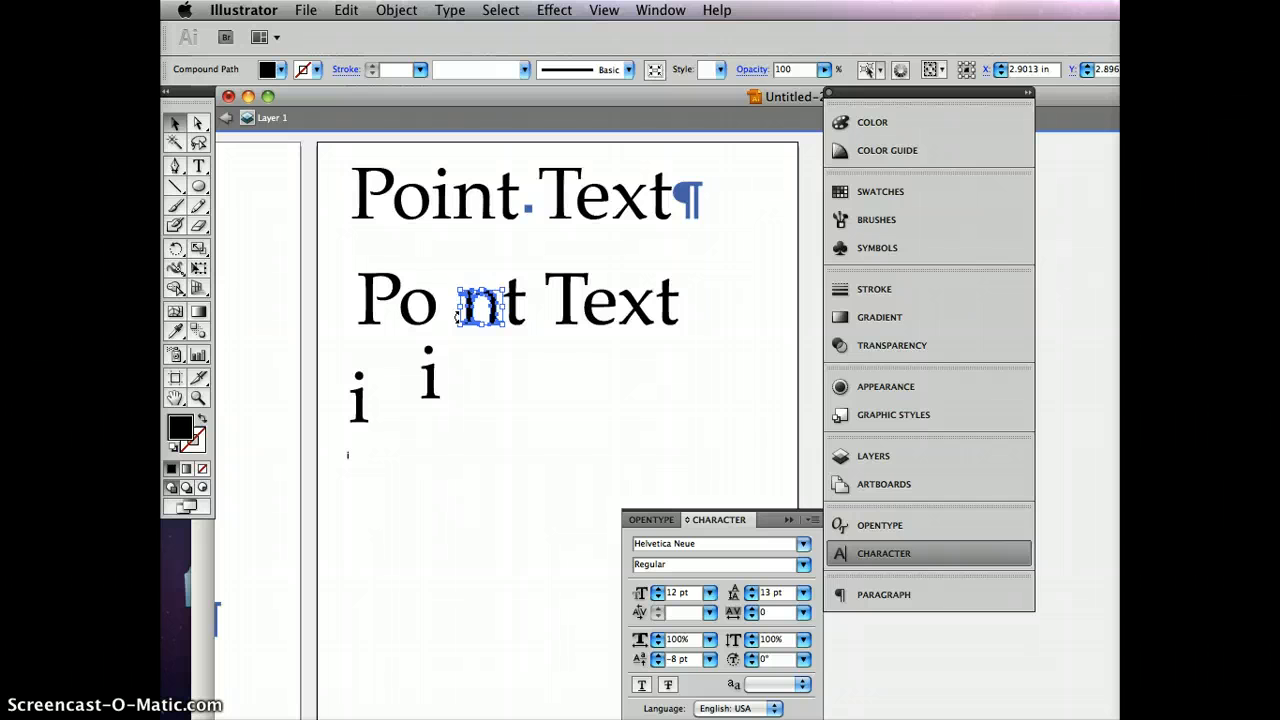
{"action": "left_click", "coordinate": [458, 175]}
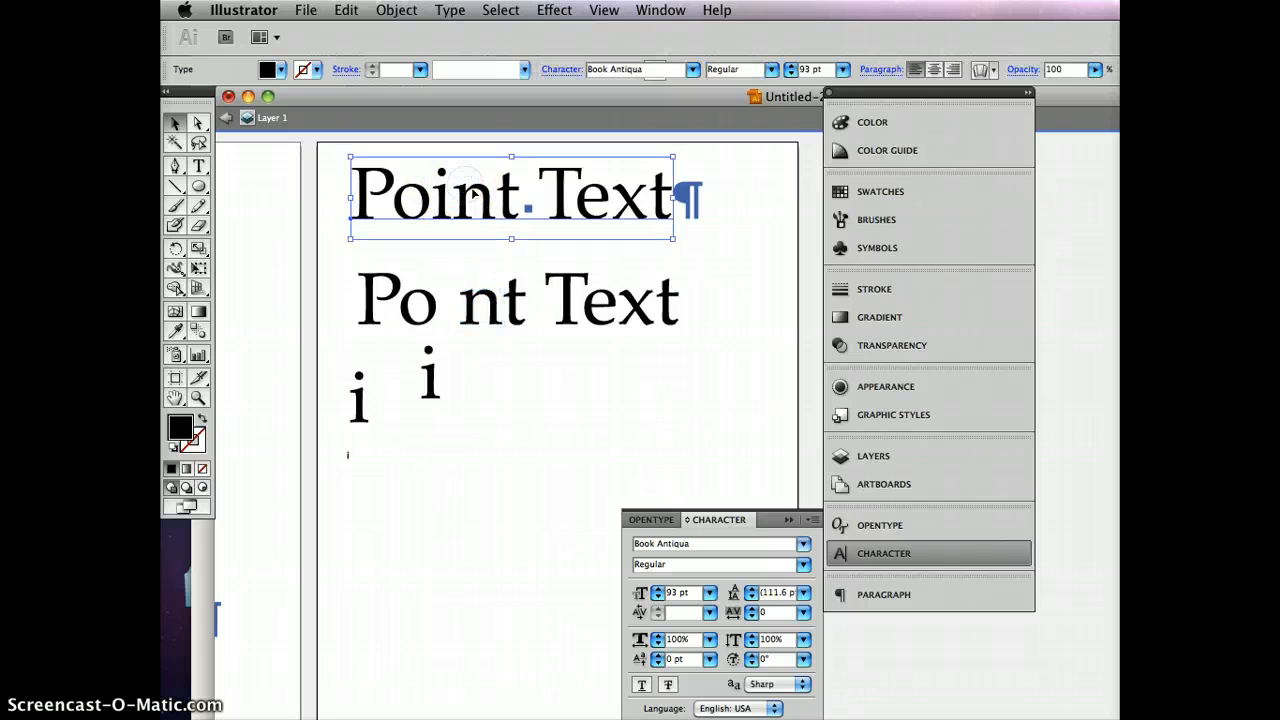
Step: Stretch the outlined "n" vertically far below its baseline, undo the stretch, and clear the selection
{"action": "left_click", "coordinate": [481, 297]}
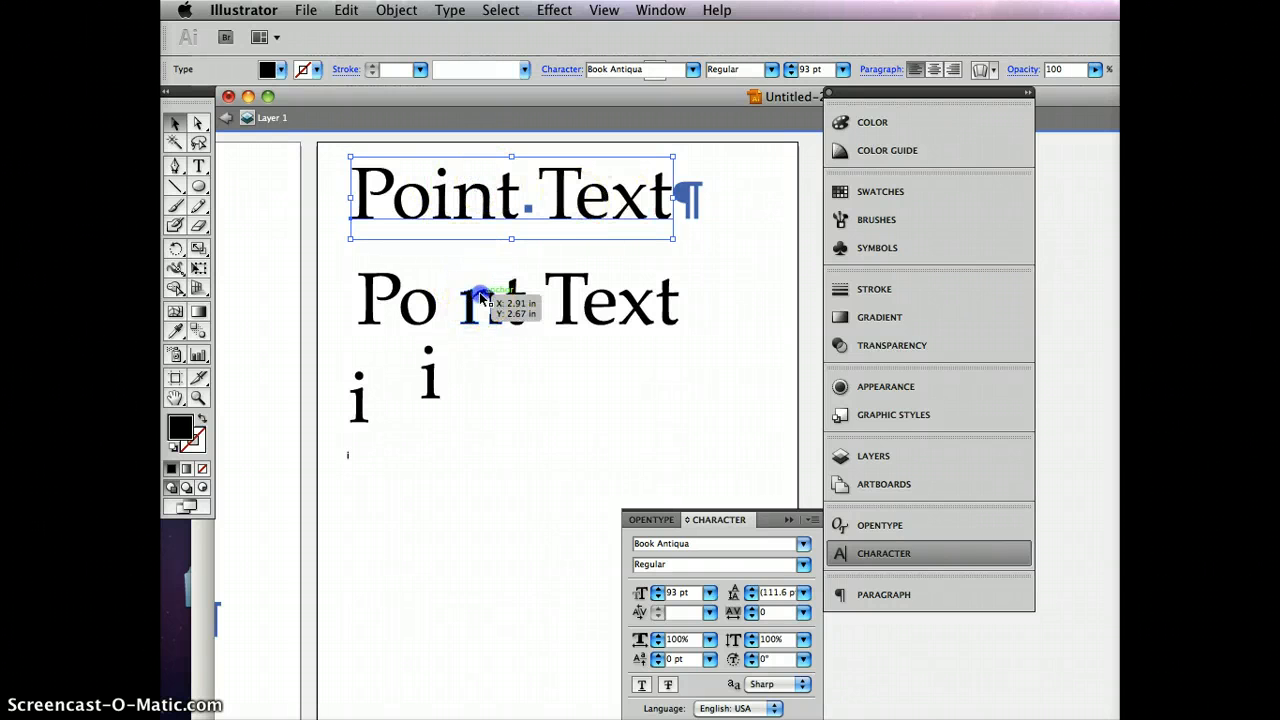
{"action": "left_click_drag", "start_coordinate": [481, 297], "coordinate": [491, 532]}
{"action": "left_click", "coordinate": [563, 436]}
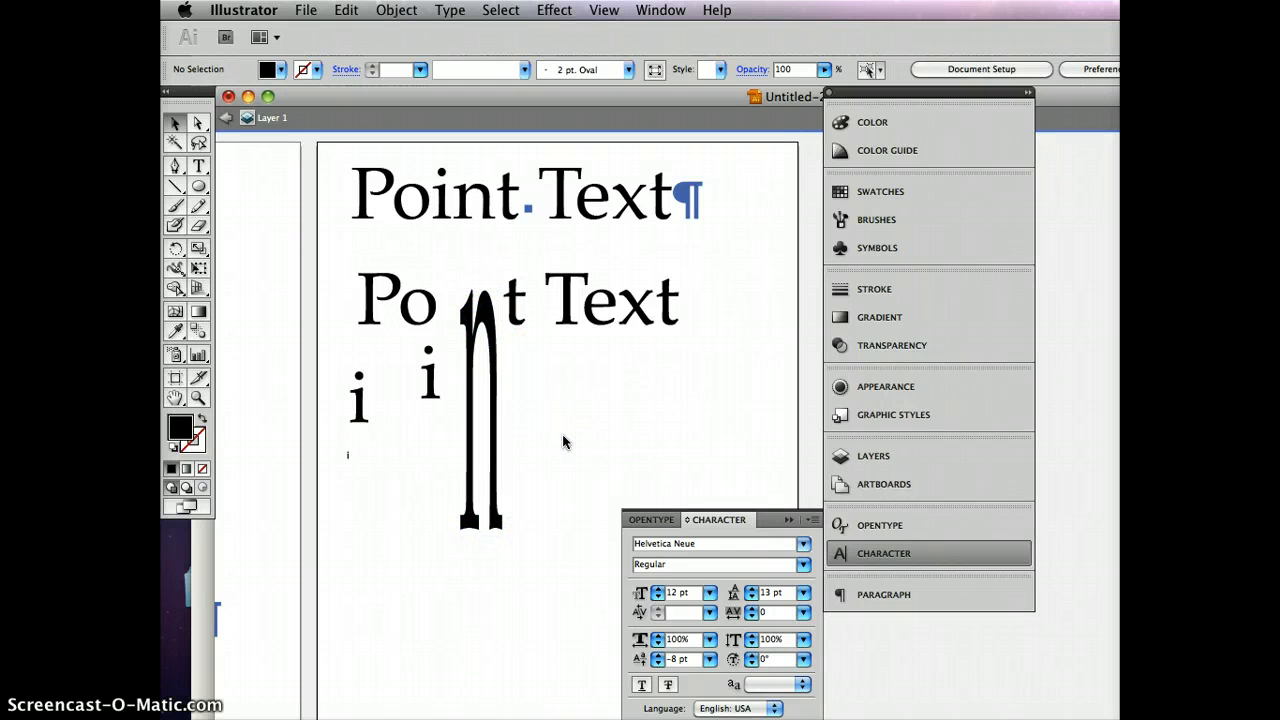
{"action": "key", "text": "super+z"}
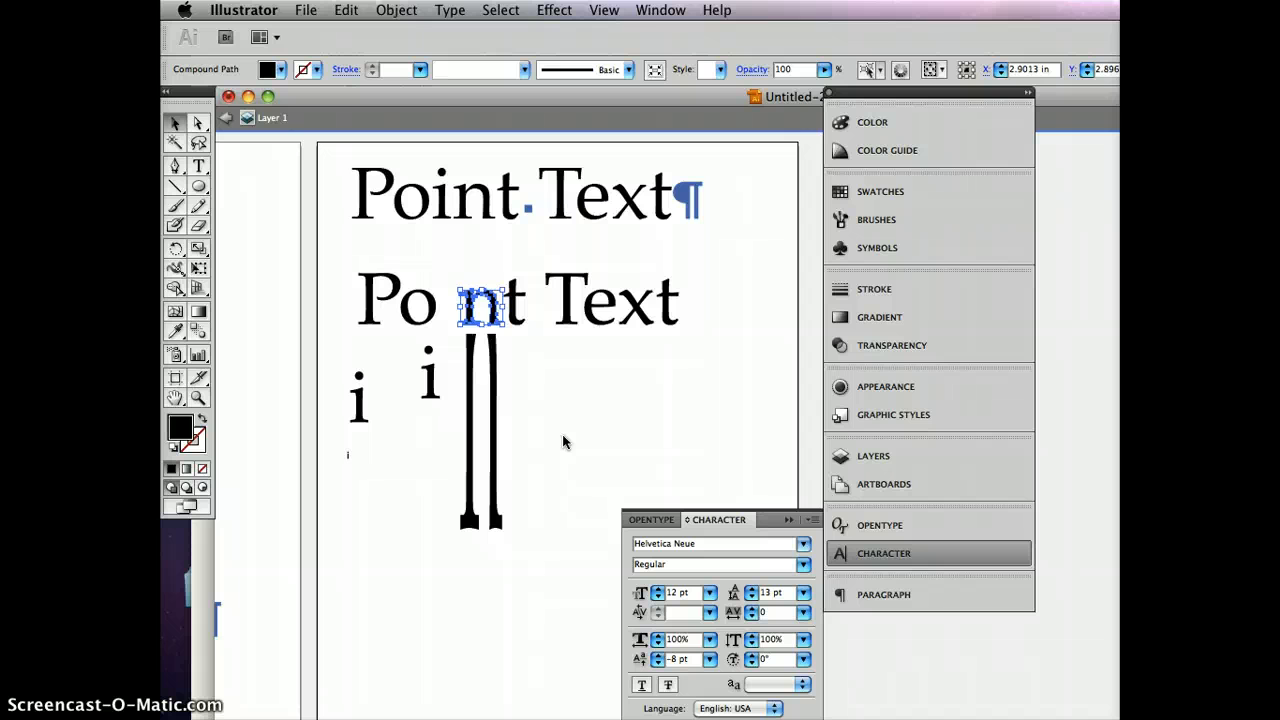
{"action": "left_click", "coordinate": [558, 440]}
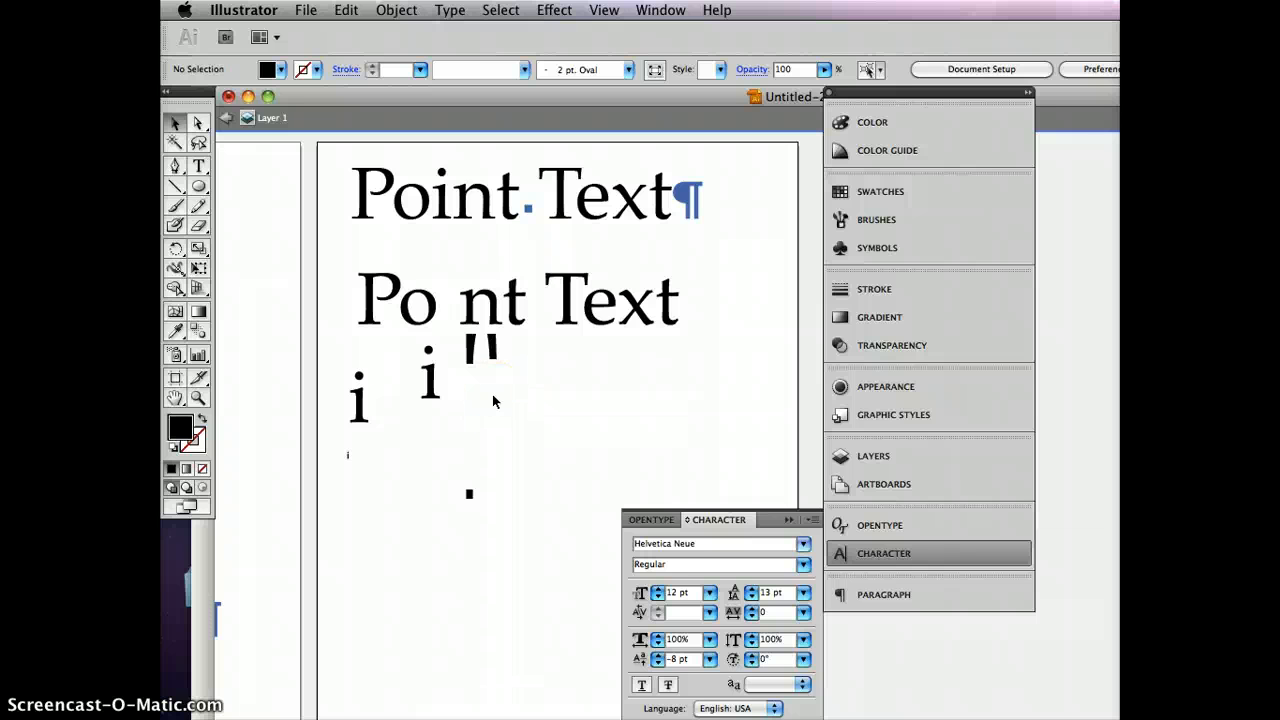
Step: Select outlined letters of "Text" for comparison, stretch the live Point Text to about 139% horizontal scale, and undo the stretch
{"action": "left_click", "coordinate": [570, 290]}
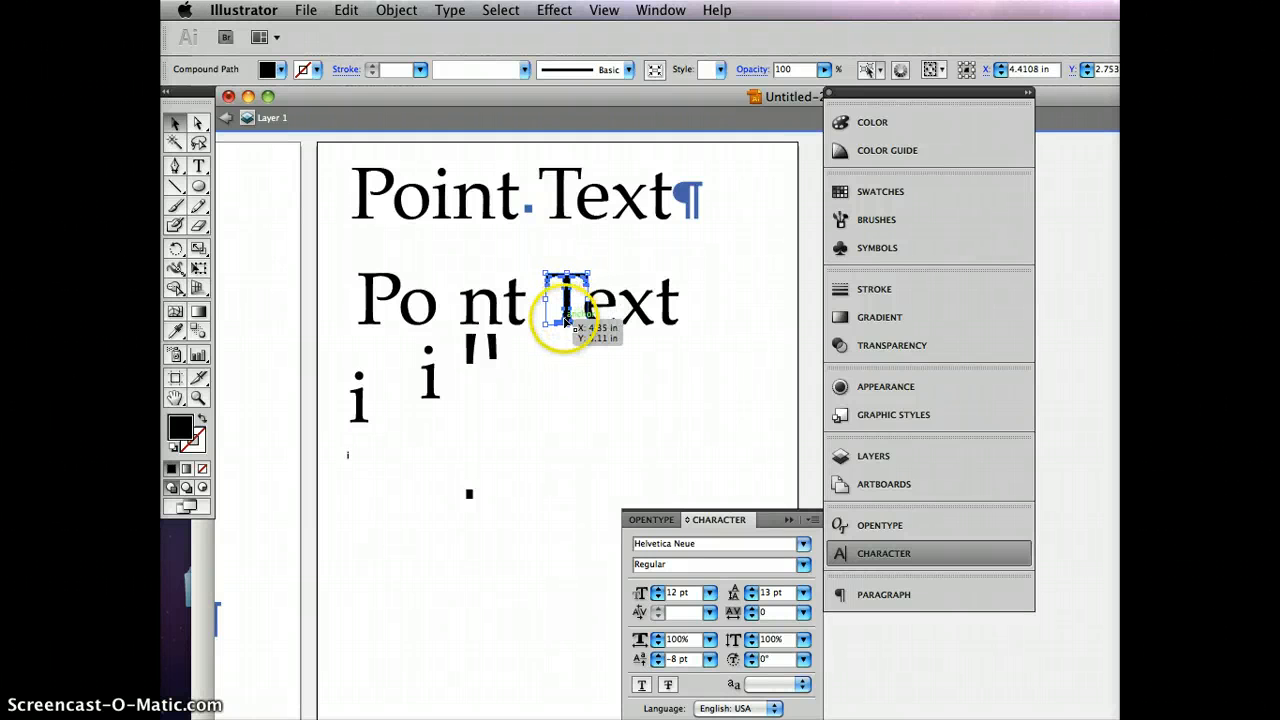
{"action": "left_click_drag", "start_coordinate": [530, 367], "coordinate": [674, 269]}
{"action": "left_click", "coordinate": [630, 222]}
{"action": "left_click", "coordinate": [682, 198]}
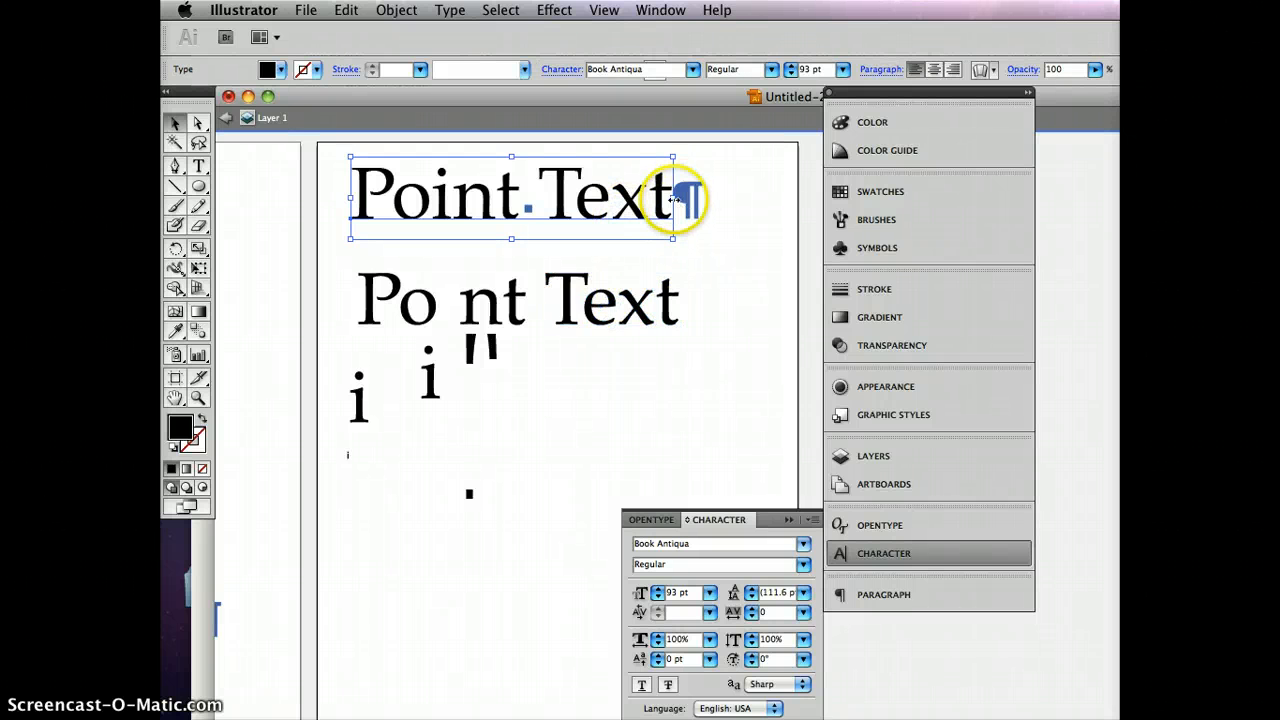
{"action": "left_click_drag", "start_coordinate": [674, 199], "coordinate": [797, 199]}
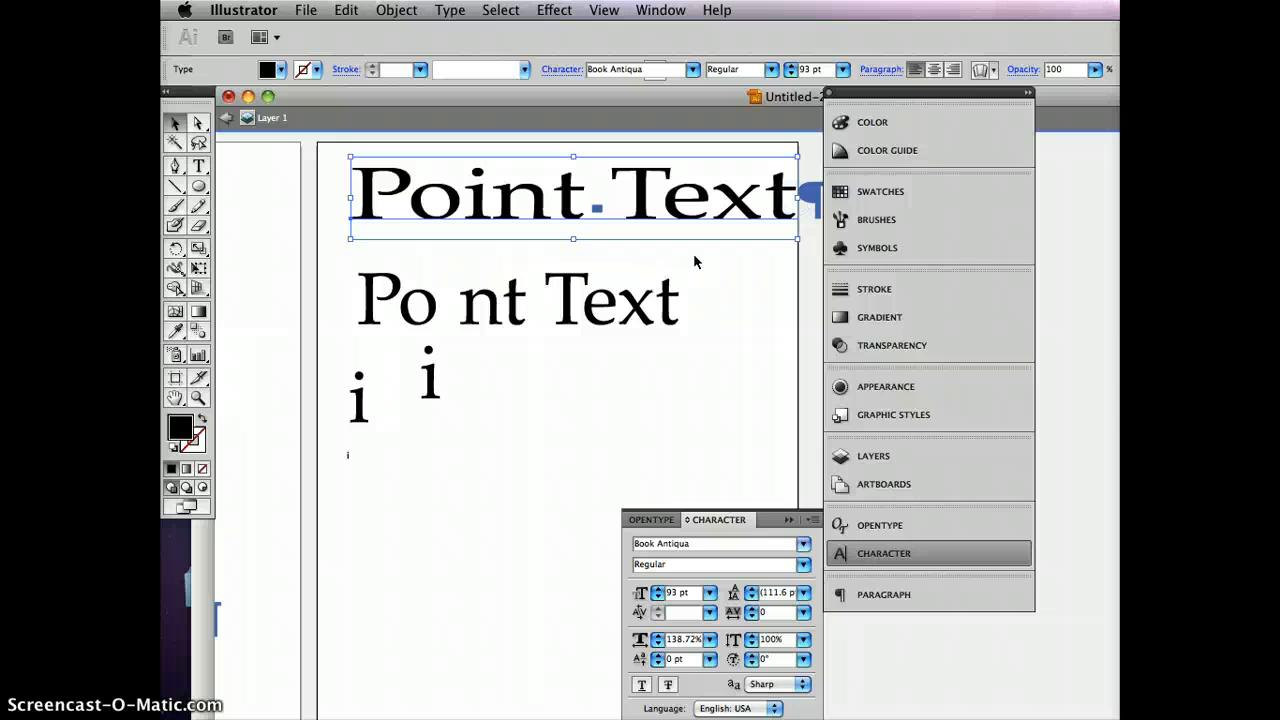
{"action": "key", "text": "super+z"}
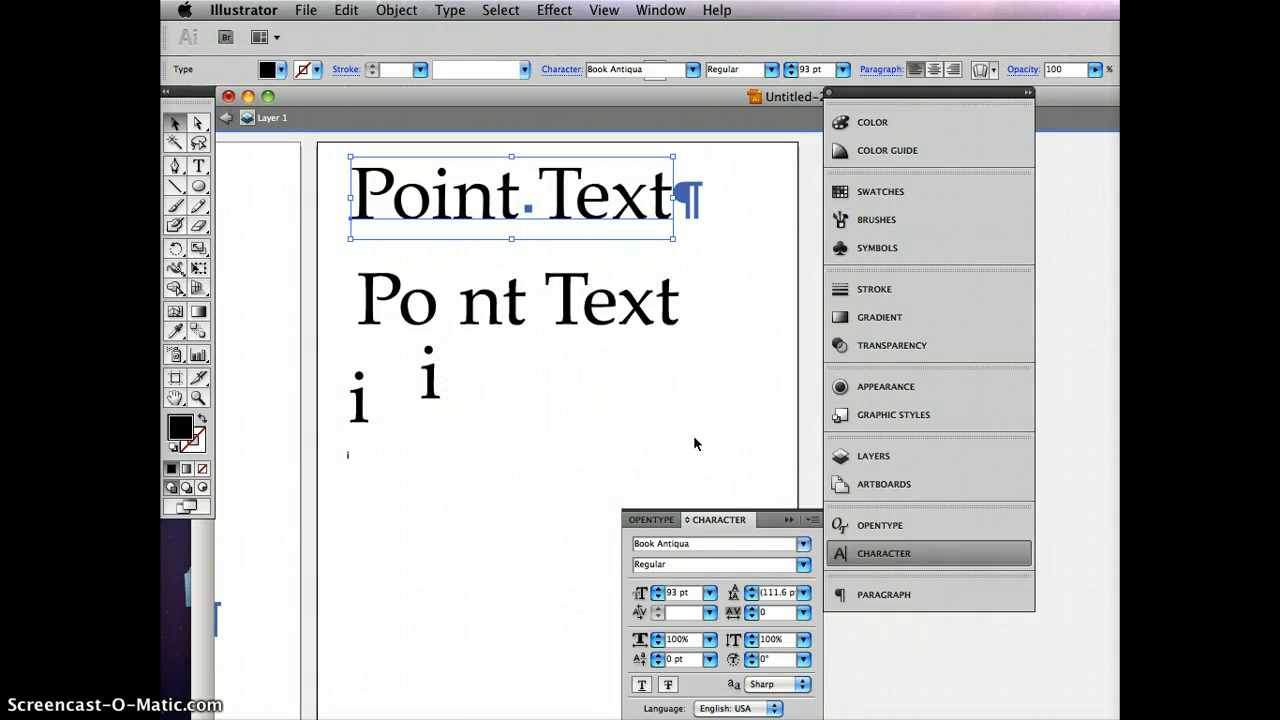
Step: Review all the artboards together in an overview and clear the selection
{"action": "key", "text": "super+minus"}
{"action": "key", "text": "super+minus"}
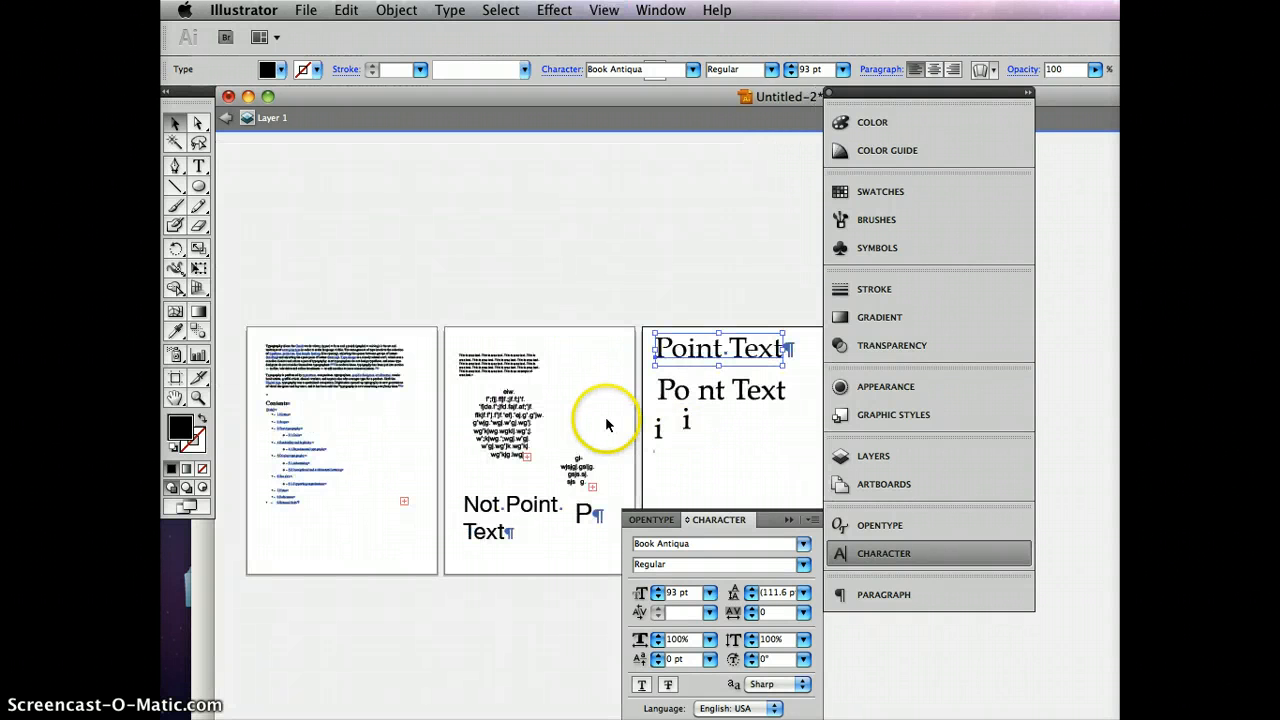
{"action": "left_click_drag", "start_coordinate": [603, 394], "coordinate": [529, 254]}
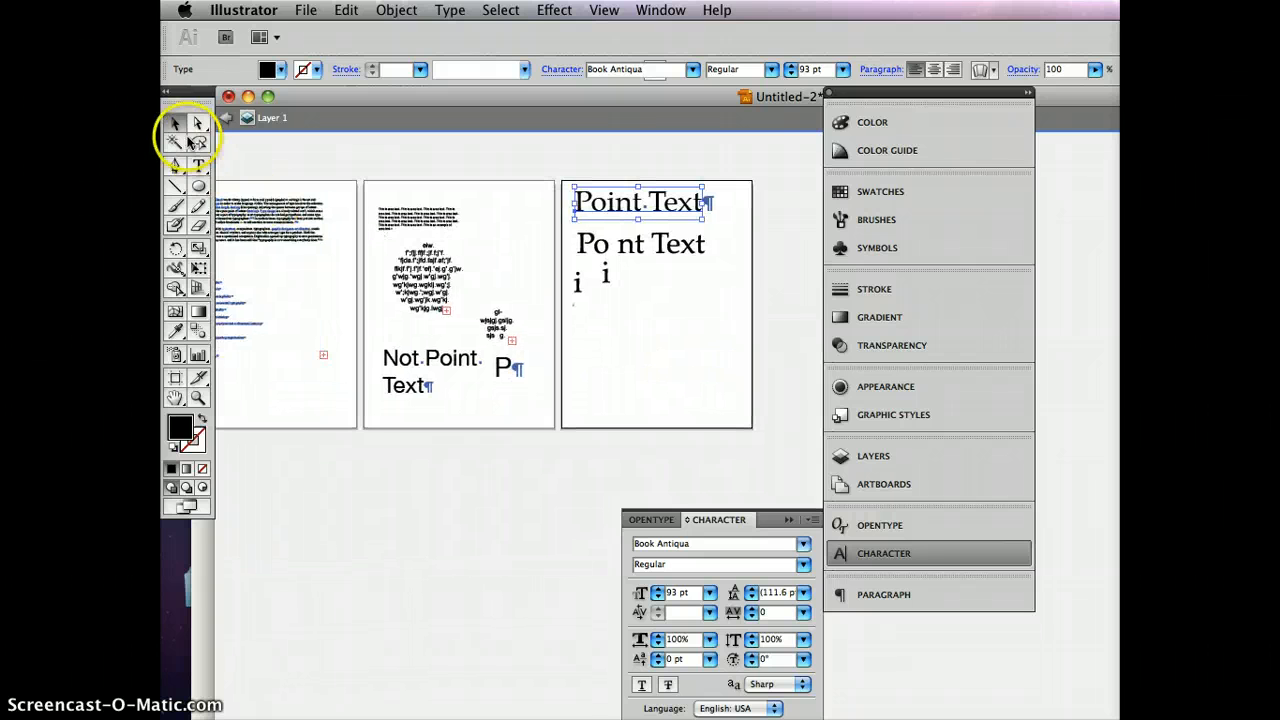
{"action": "left_click", "coordinate": [645, 393]}
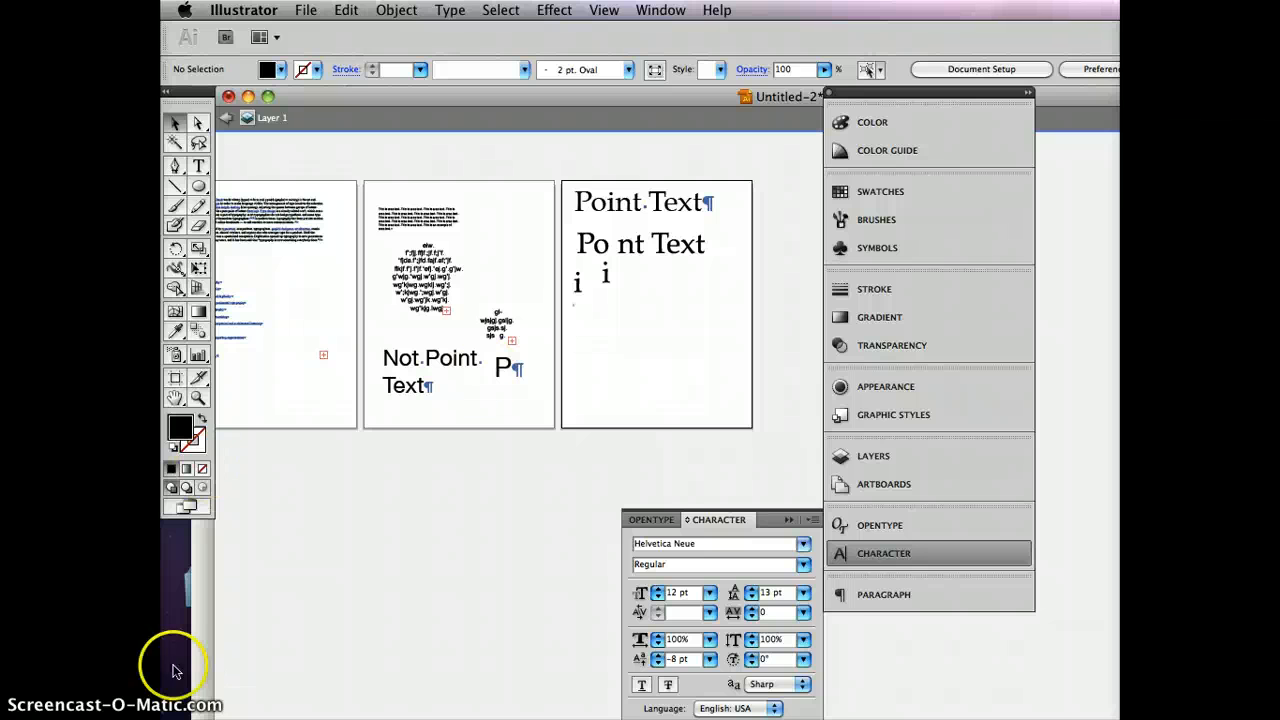
{"action": "left_click", "coordinate": [172, 717]}
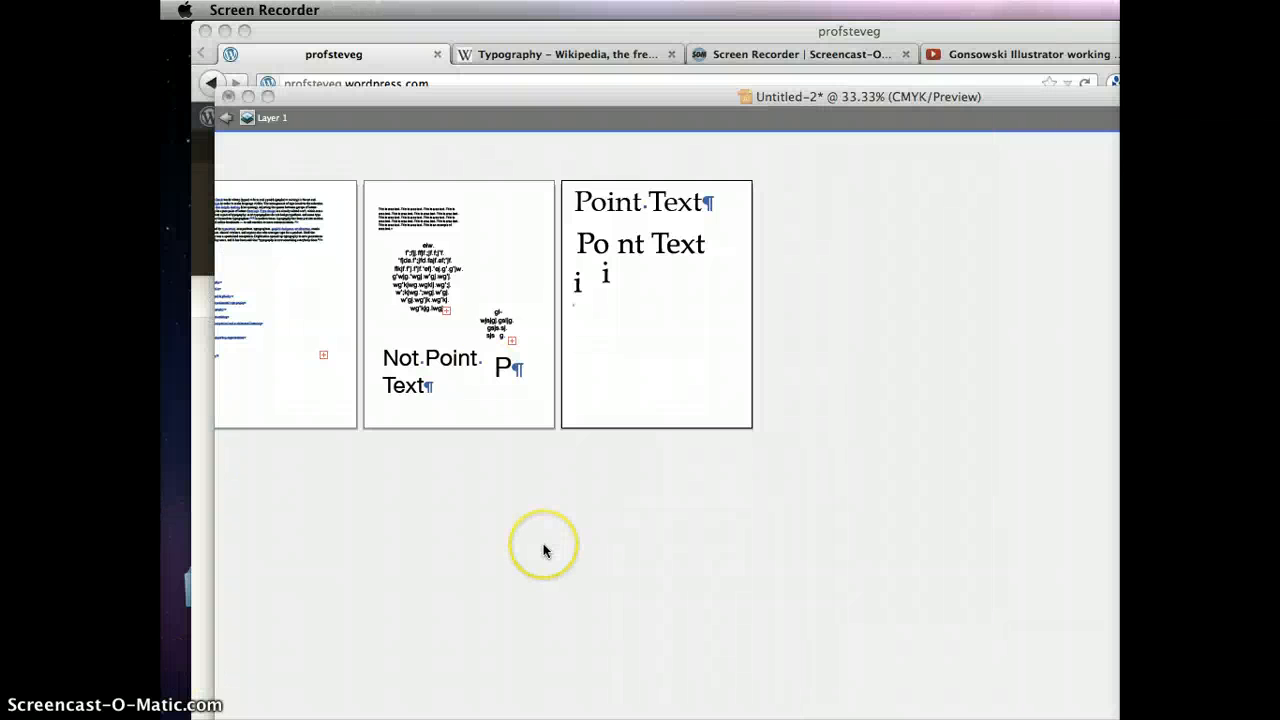